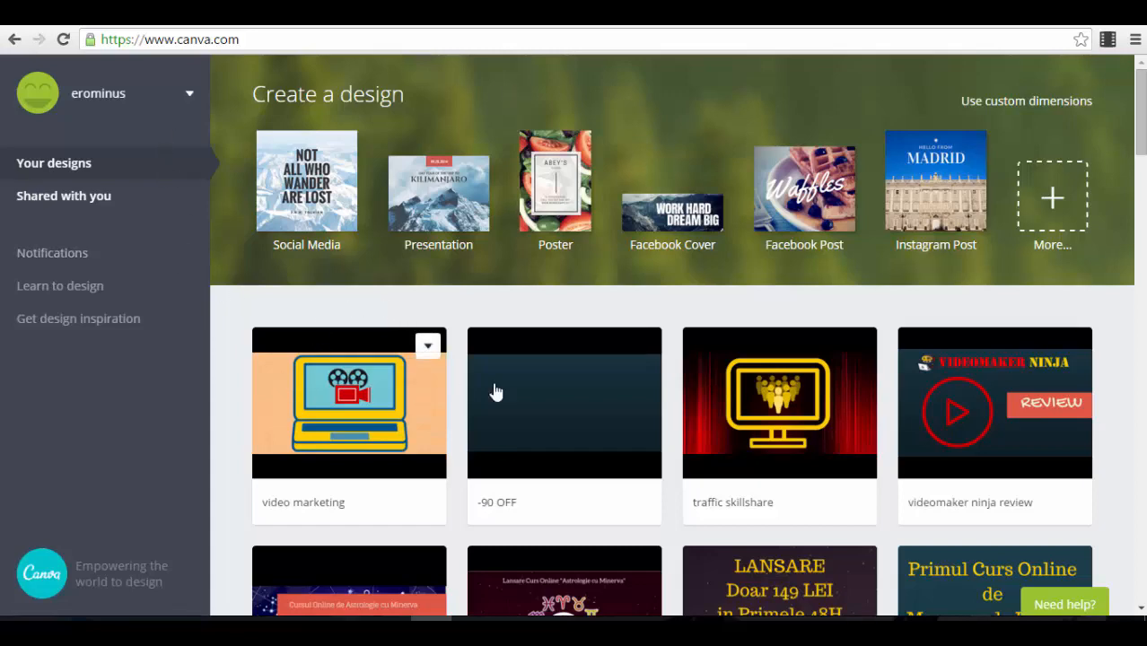
# Step: Look through the existing designs on the home page and check the options of the "video marketing" design
pyautogui.scroll(-2, 996, 395)
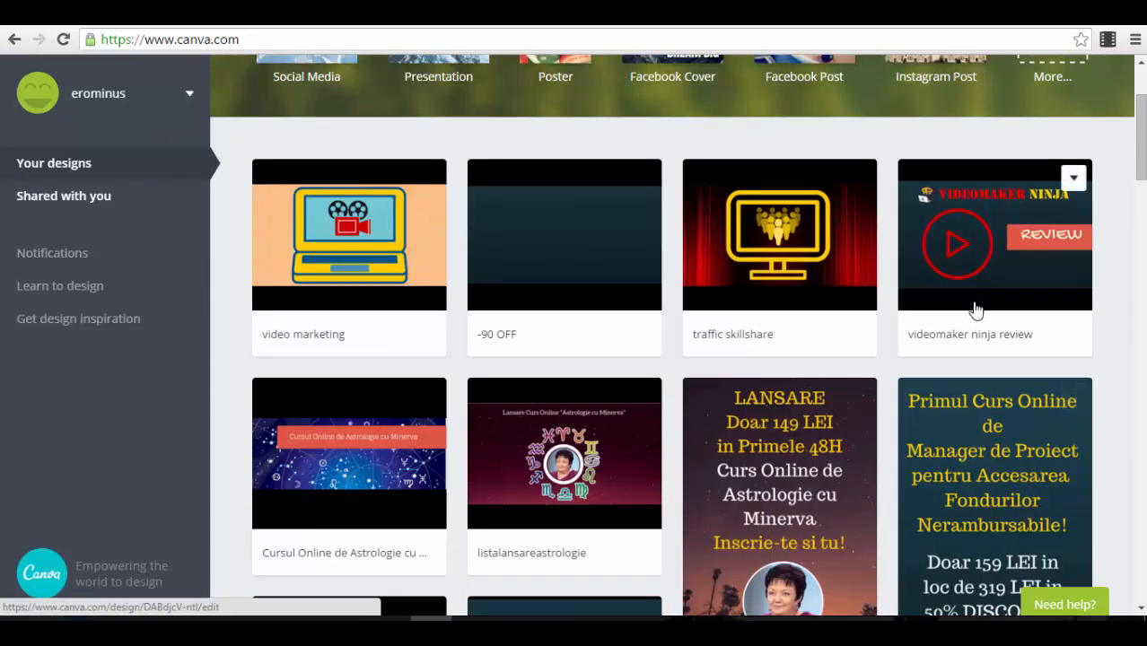
pyautogui.scroll(-4, 974, 269)
pyautogui.scroll(-20, 974, 318)
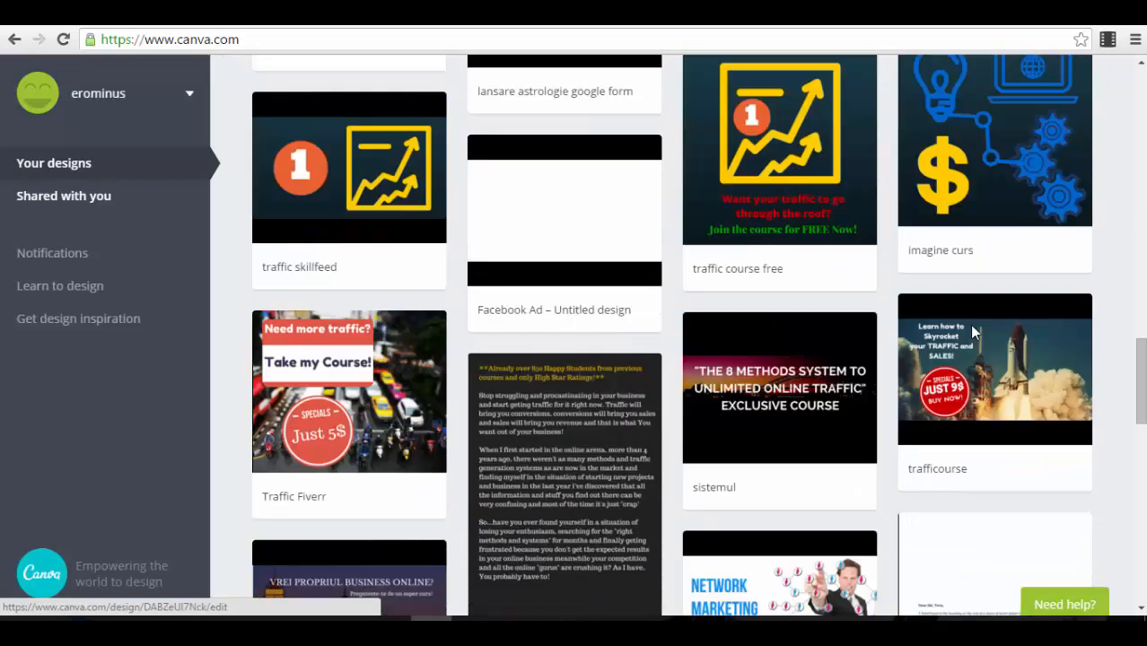
pyautogui.scroll(-3, 1044, 383)
pyautogui.scroll(12, 1045, 386)
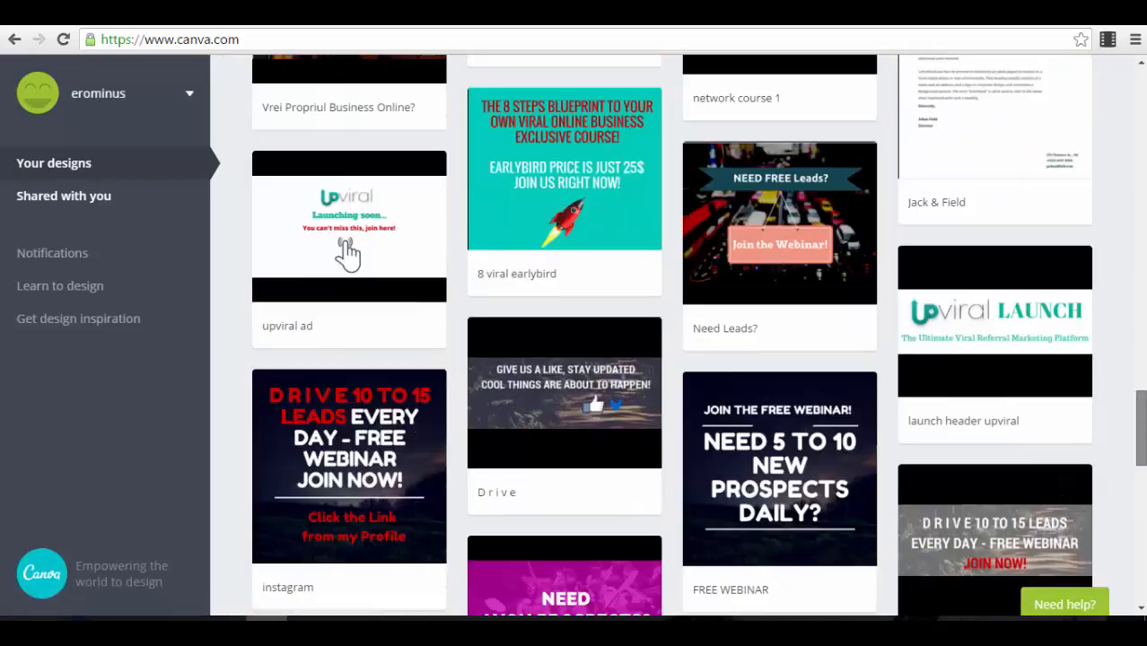
pyautogui.scroll(10, 1102, 201)
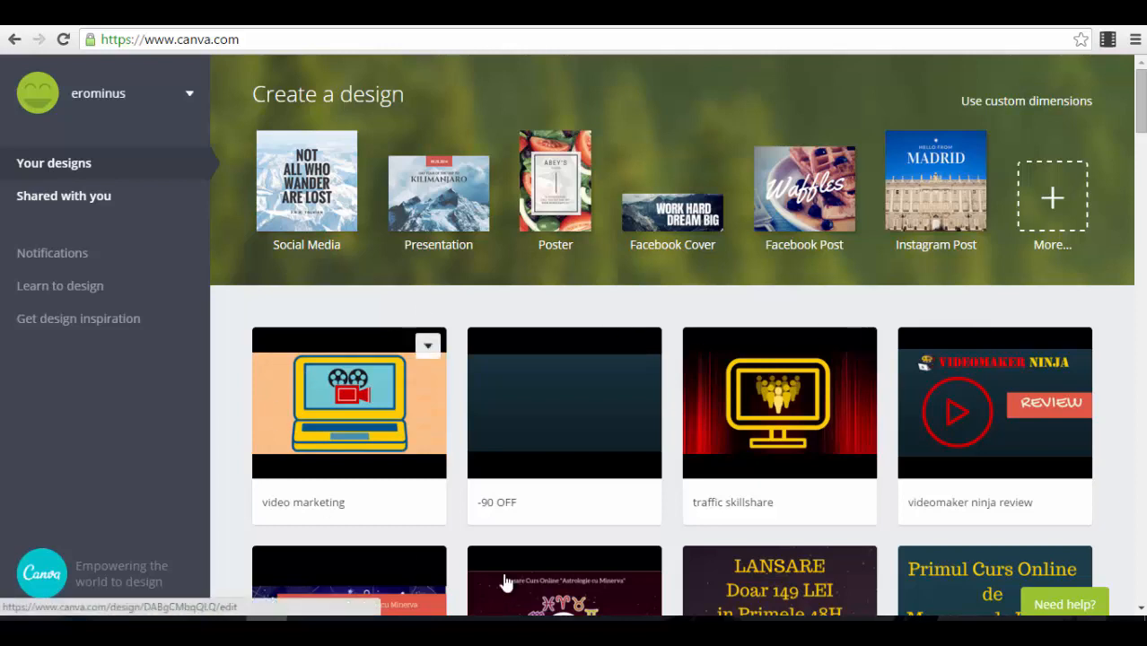
pyautogui.click(429, 349)
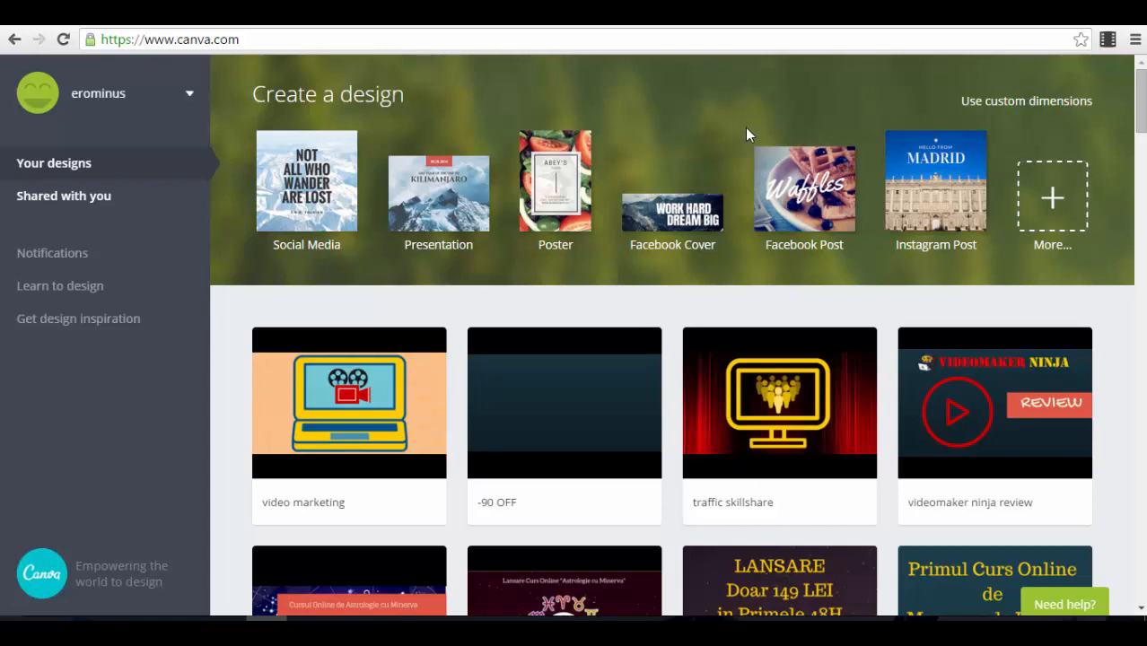
# Step: Show all available design types and create a new Facebook Ad design from the Ads category
pyautogui.click(1054, 200)
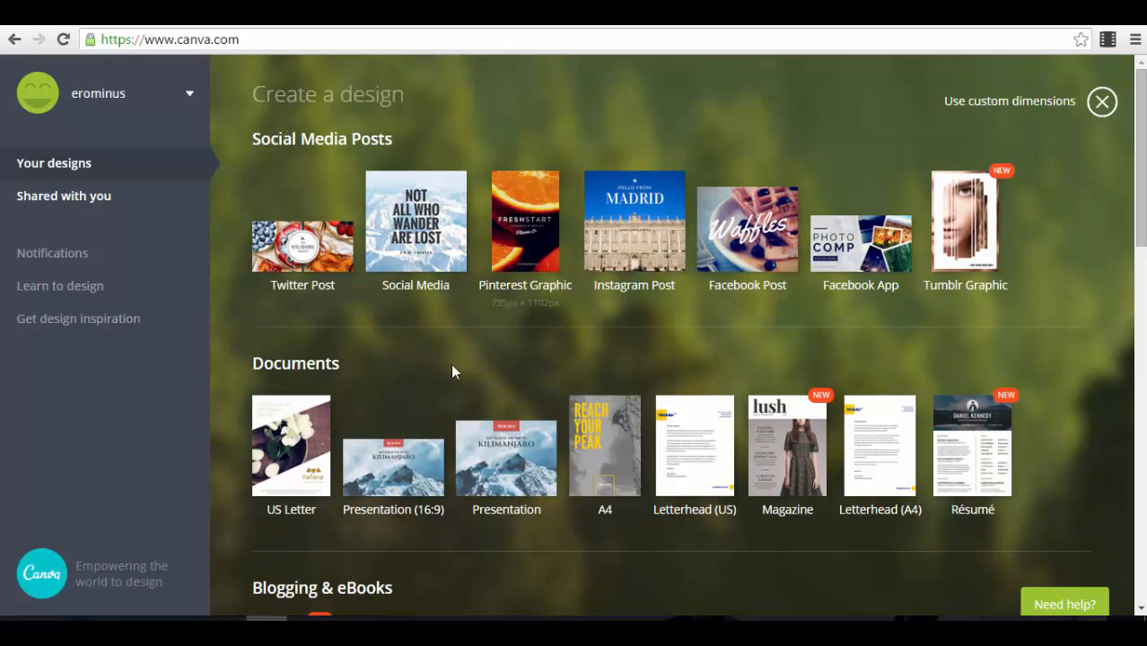
pyautogui.scroll(-1, 453, 370)
pyautogui.scroll(-2, 530, 291)
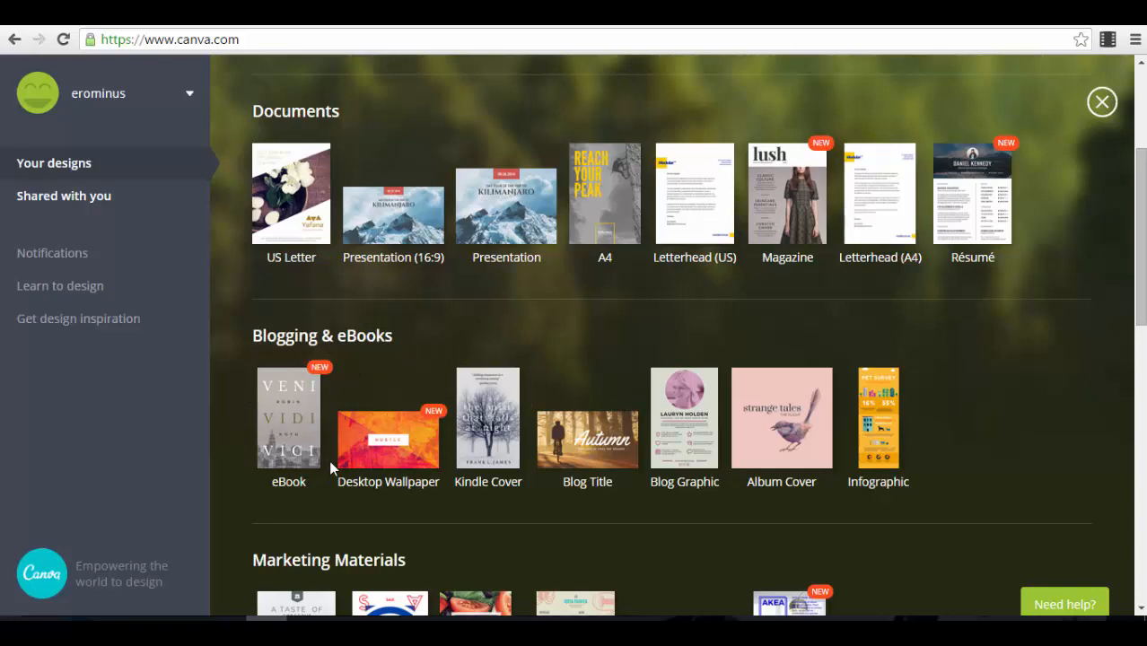
pyautogui.scroll(-2, 292, 462)
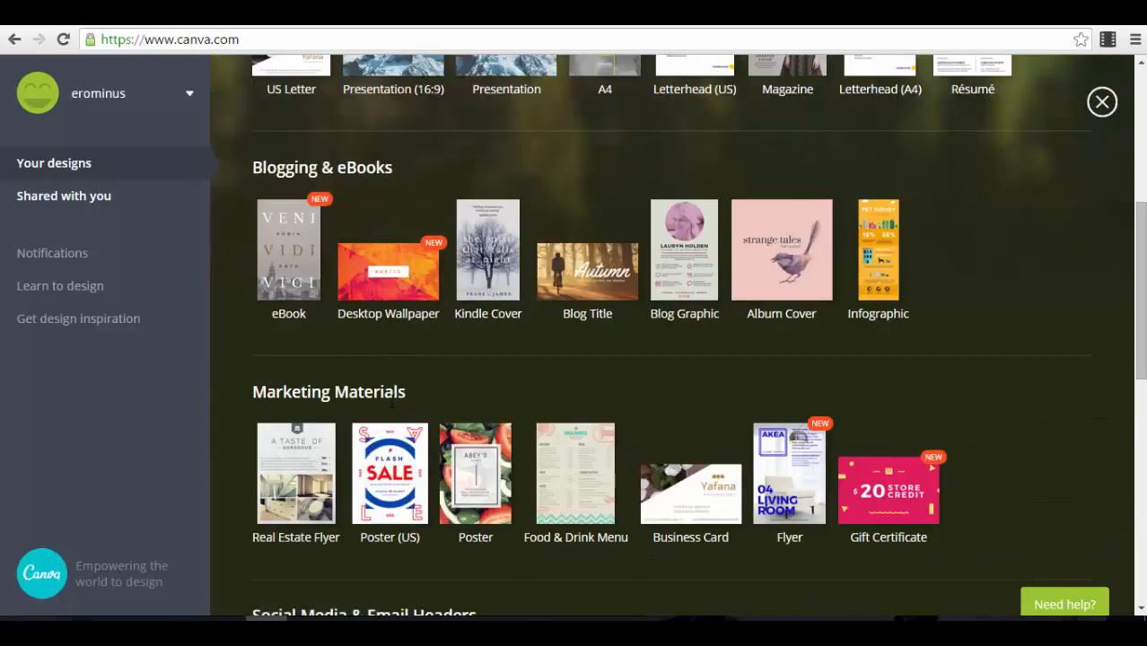
pyautogui.scroll(-2, 392, 403)
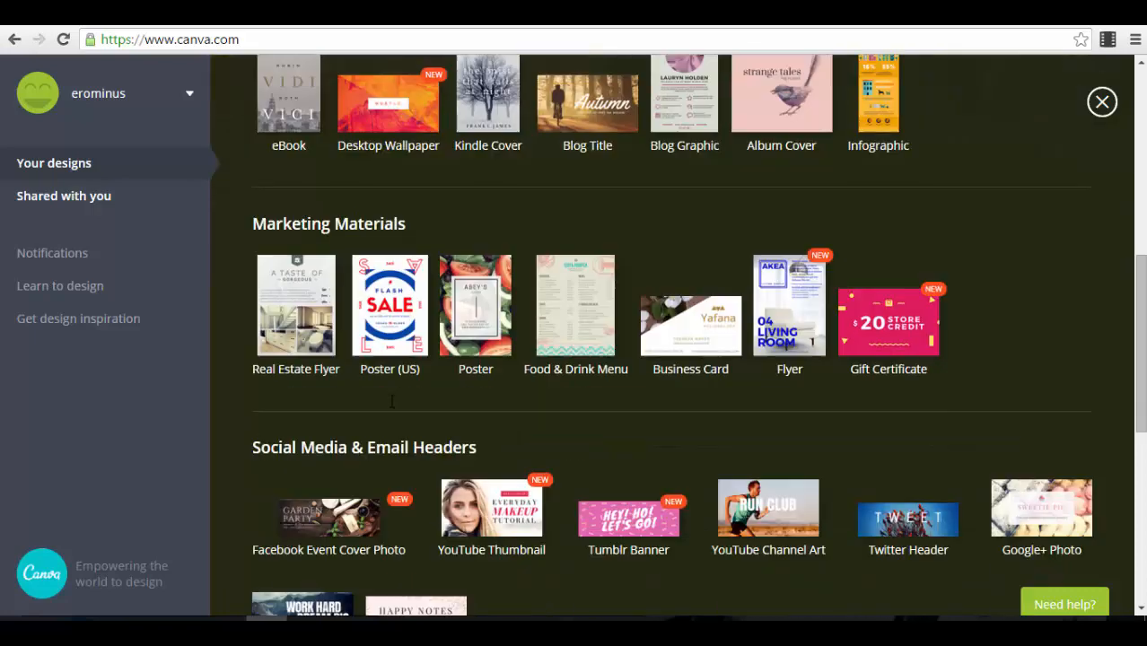
pyautogui.scroll(-1, 438, 400)
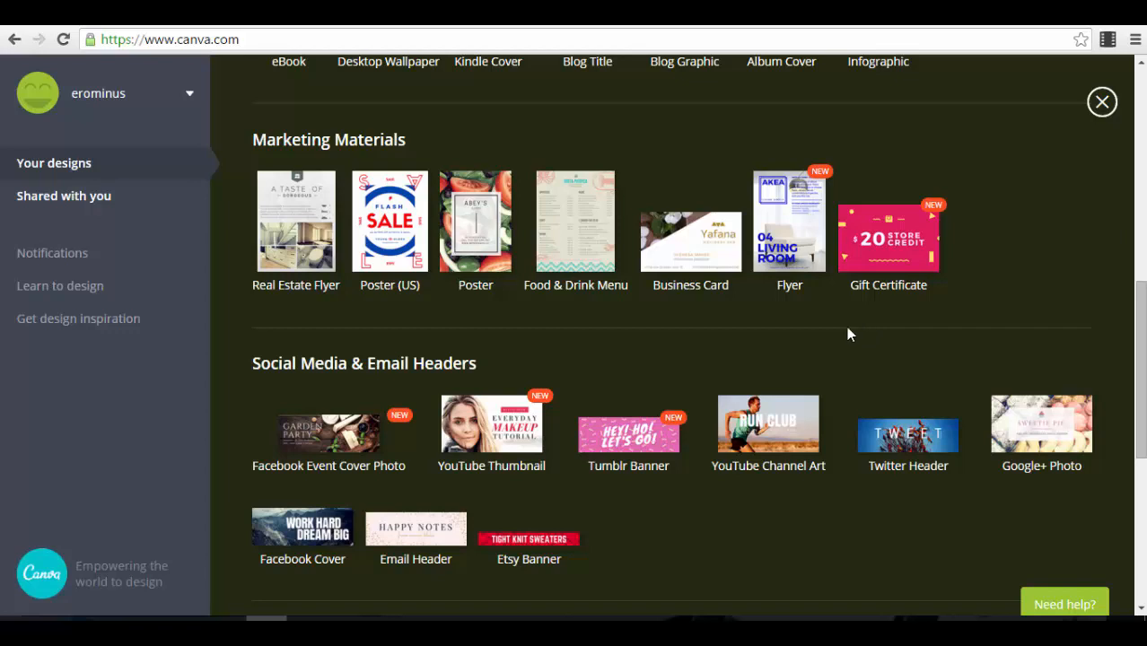
pyautogui.scroll(-3, 861, 333)
pyautogui.scroll(-2, 855, 342)
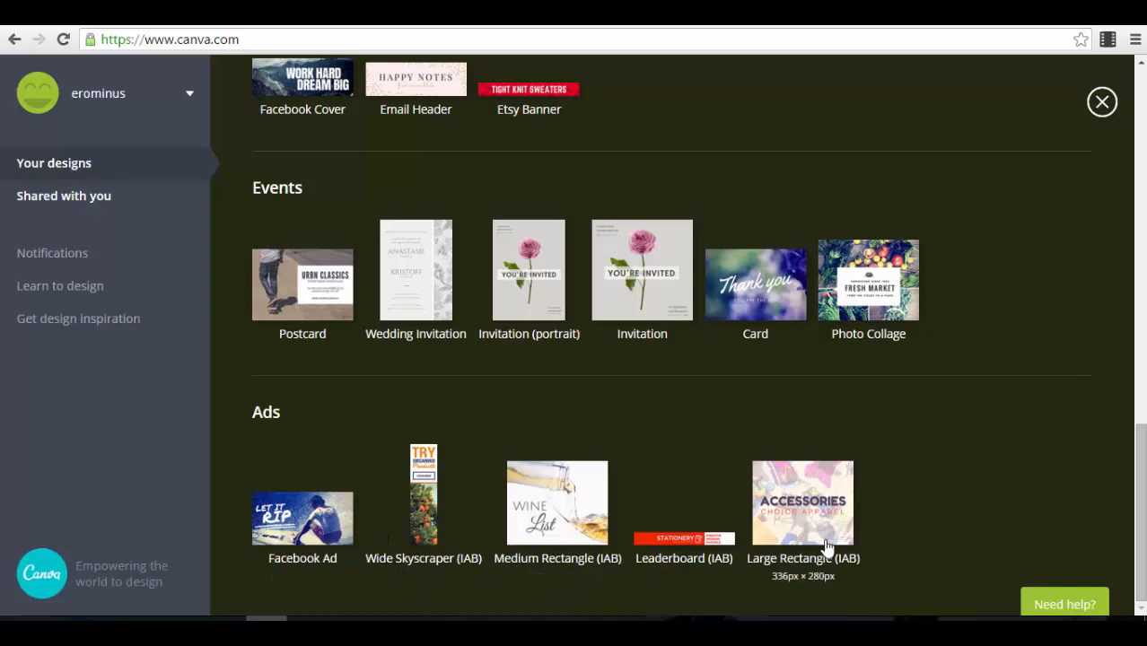
pyautogui.click(302, 522)
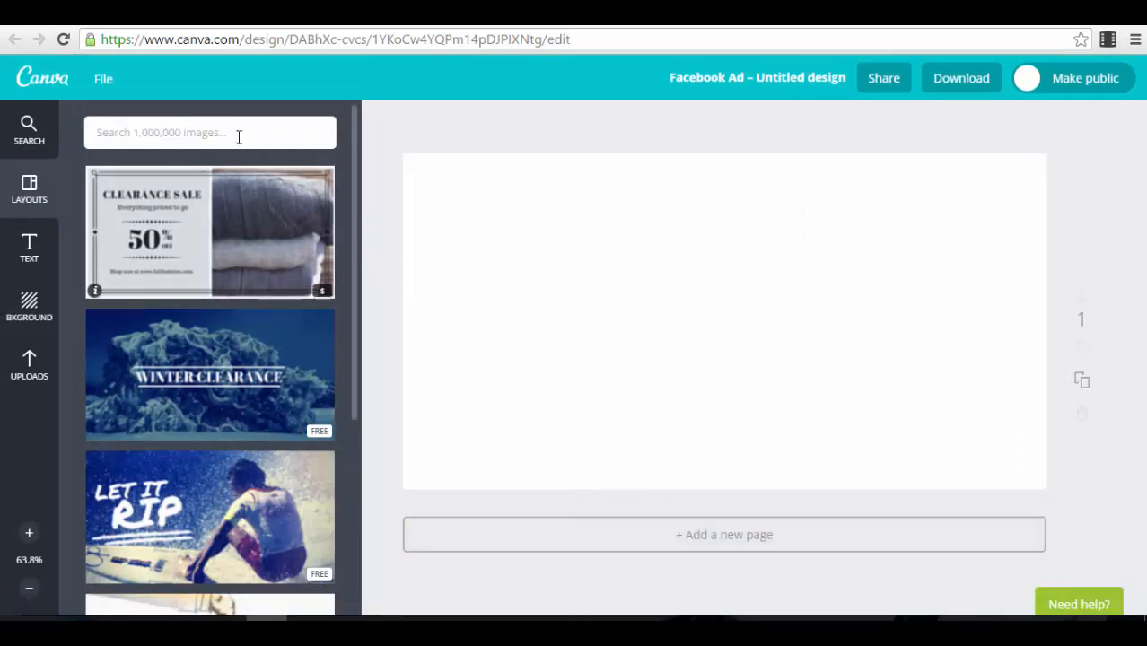
# Step: Browse the layouts and apply the free "Wine List" layout to the blank page
pyautogui.click(34, 199)
pyautogui.scroll(-1, 322, 299)
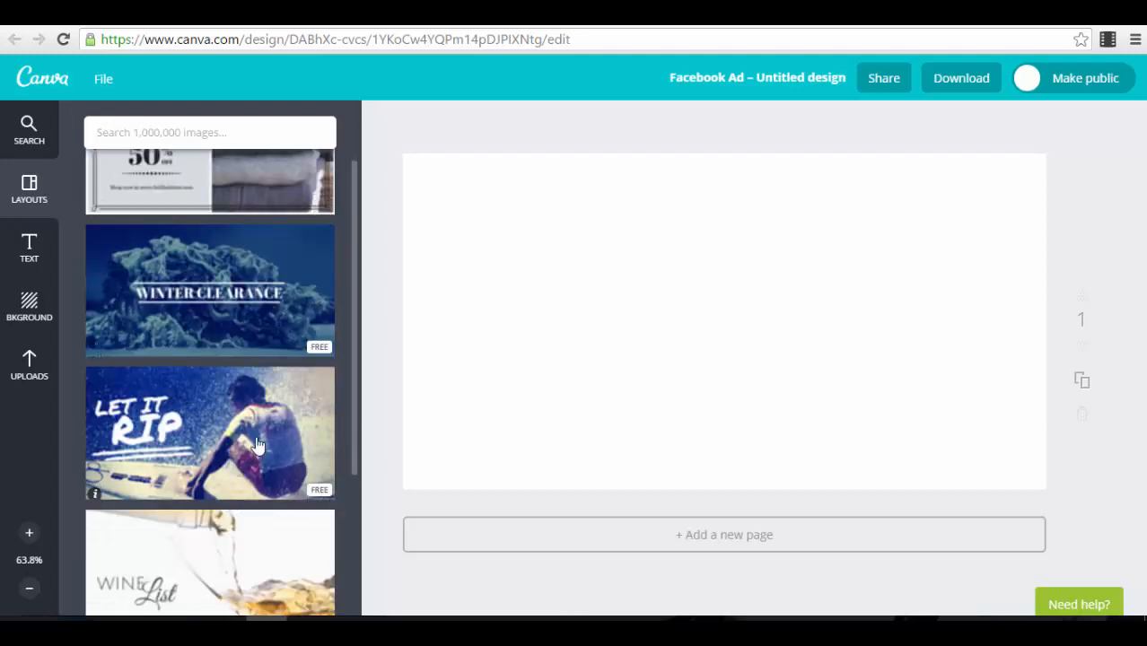
pyautogui.scroll(-2, 260, 440)
pyautogui.scroll(-1, 305, 422)
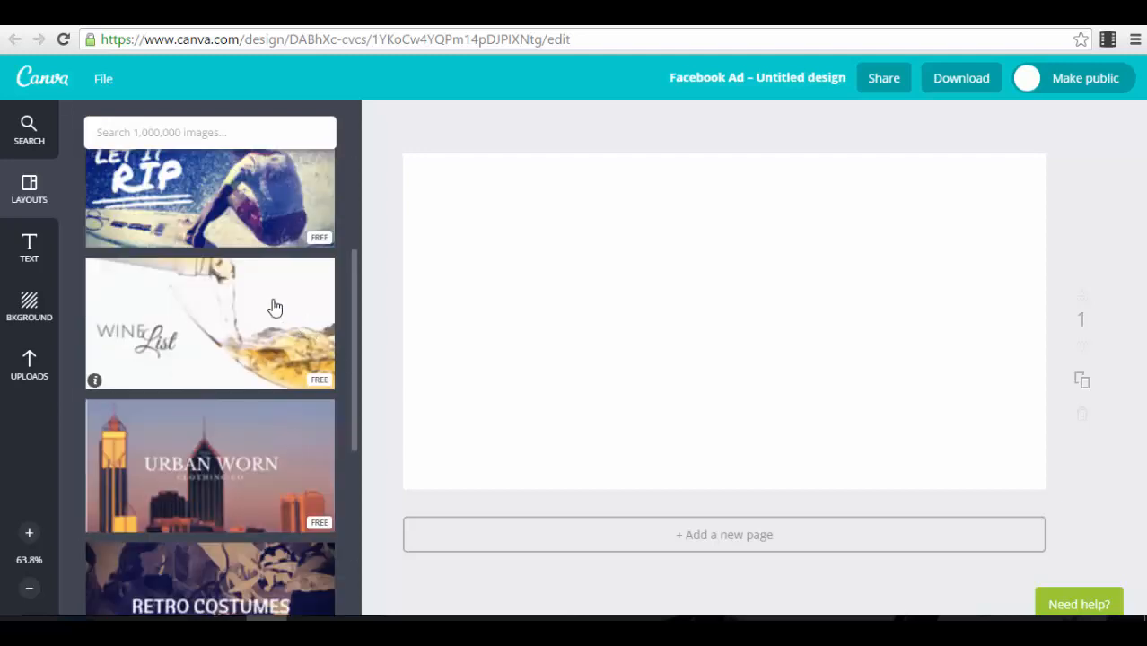
pyautogui.scroll(-1, 230, 314)
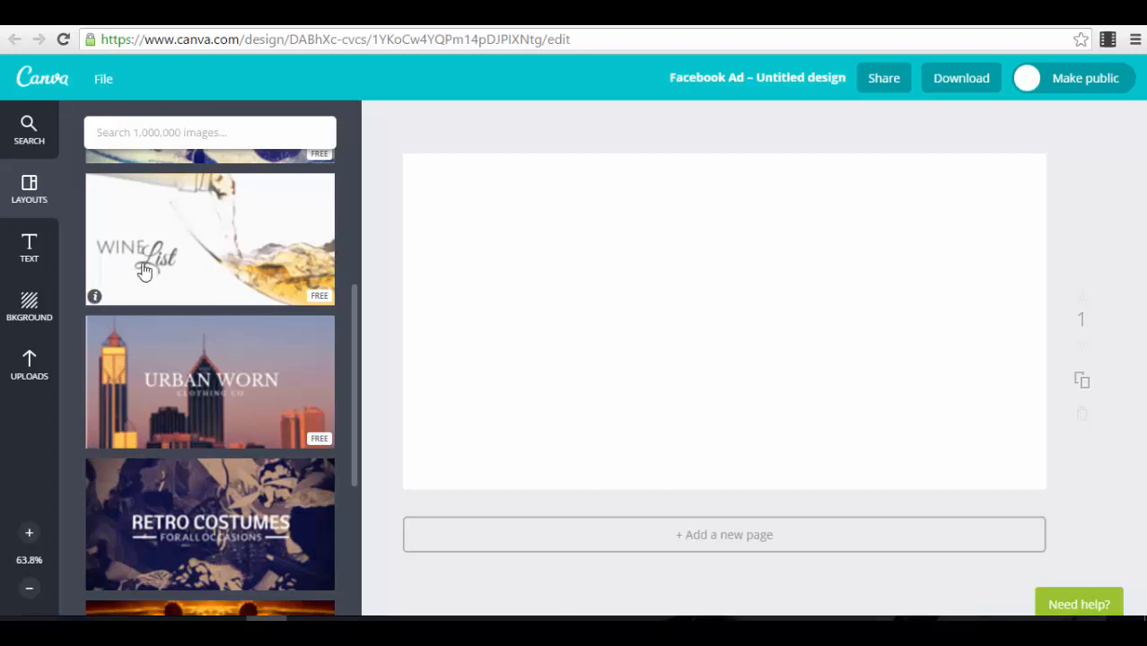
pyautogui.click(296, 274)
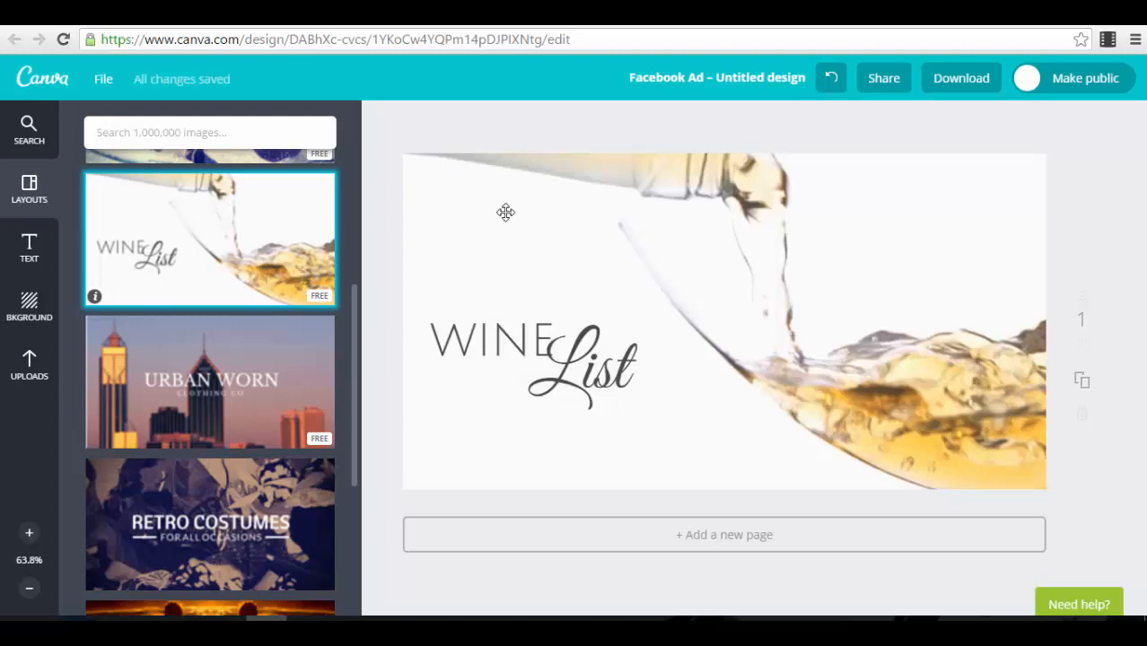
# Step: Examine the formatting options available for the "WINE" and "List" text elements
pyautogui.click(496, 340)
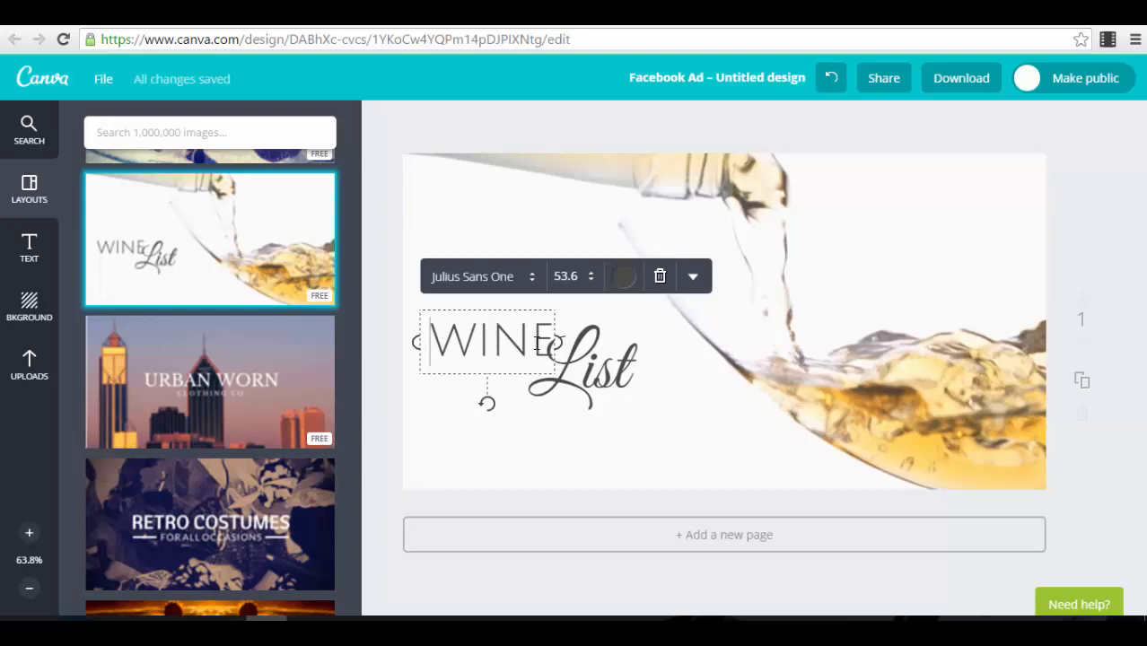
pyautogui.moveTo(440, 347); pyautogui.dragTo(555, 343)
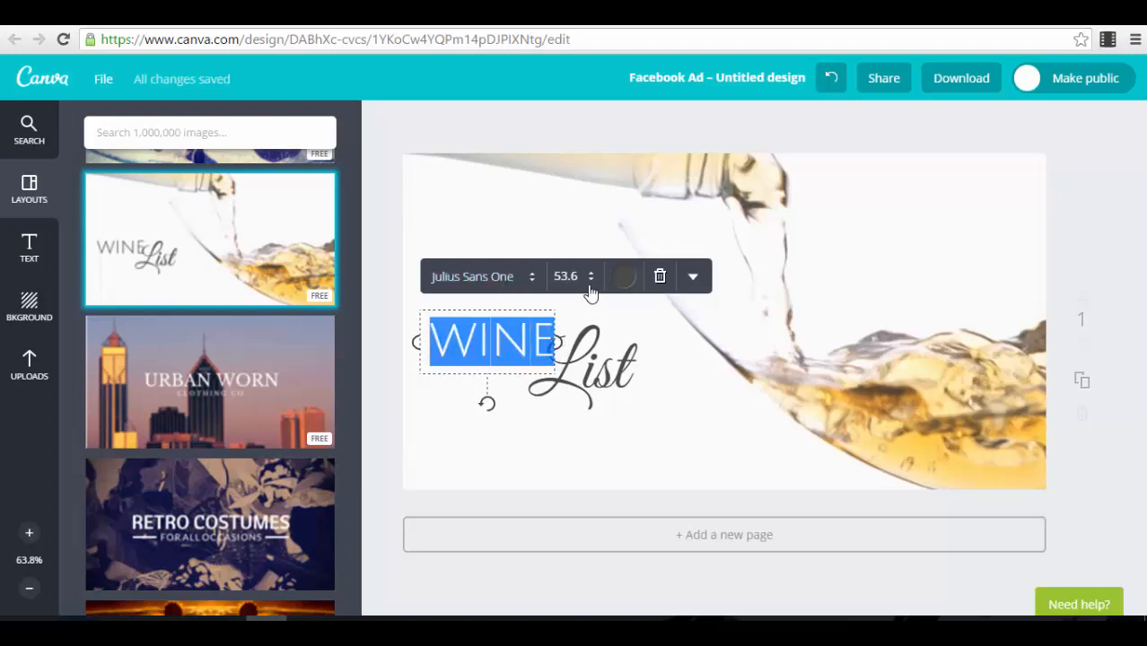
pyautogui.click(693, 278)
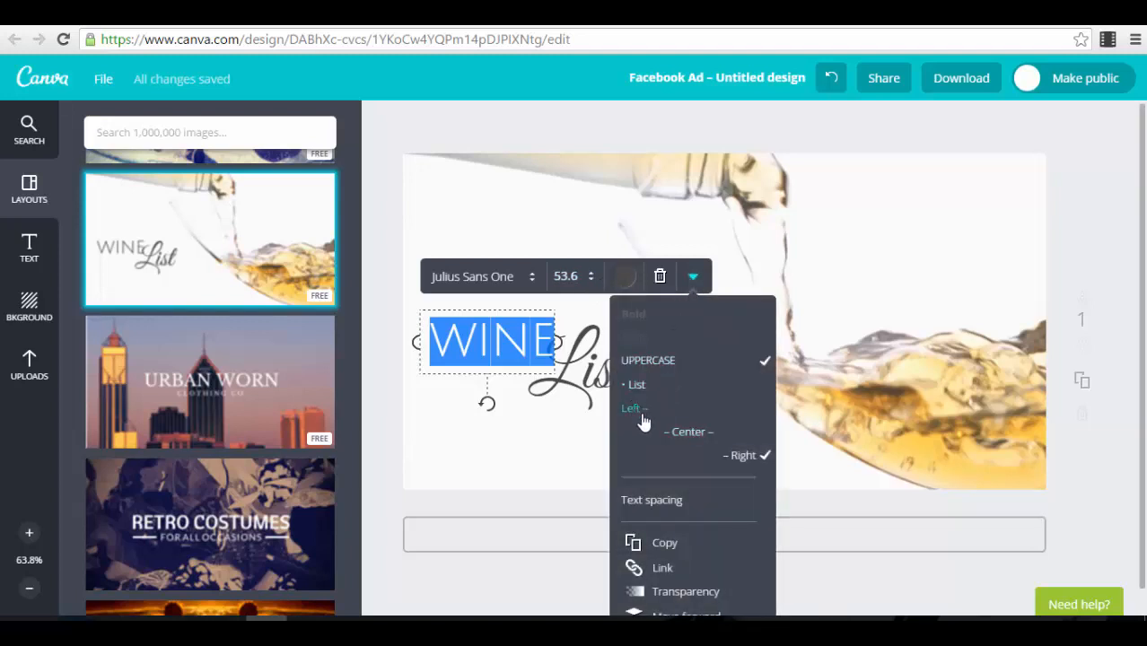
pyautogui.scroll(-1, 735, 469)
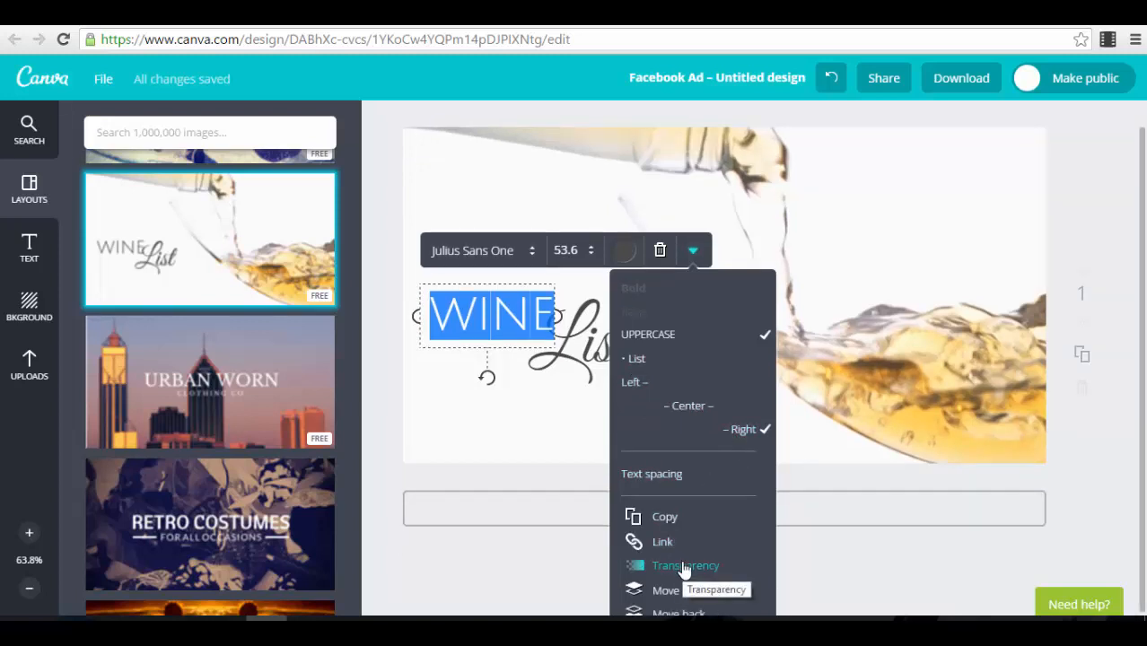
pyautogui.click(569, 361)
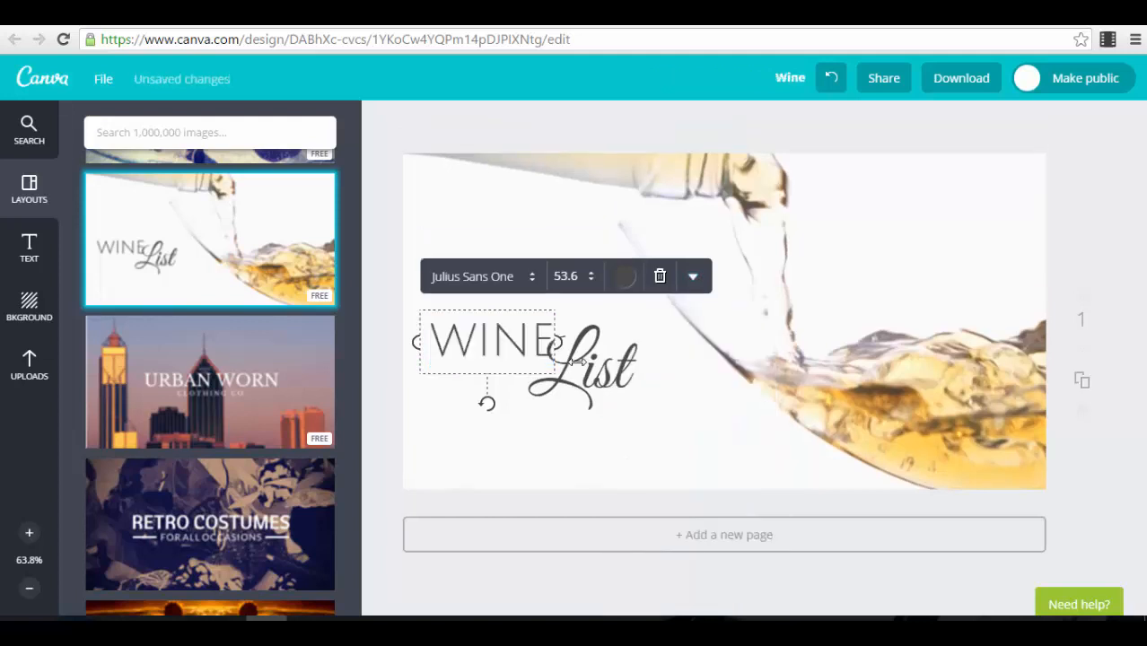
pyautogui.click(608, 381)
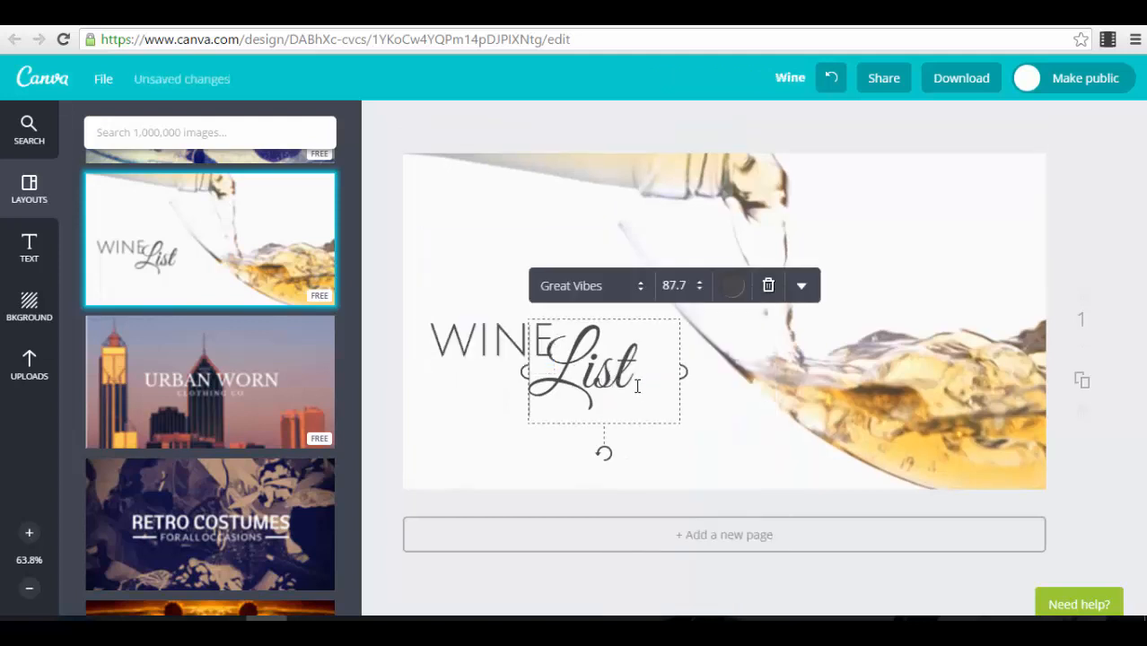
# Step: Apply the Retro filter to the wine glass background image
pyautogui.click(729, 451)
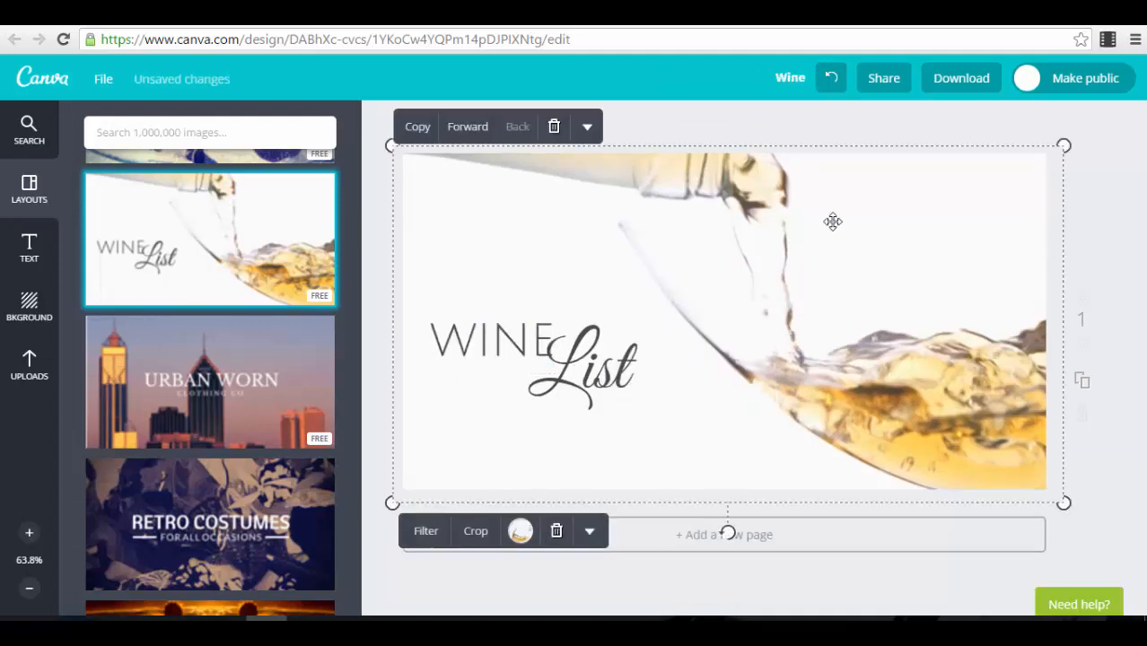
pyautogui.click(427, 534)
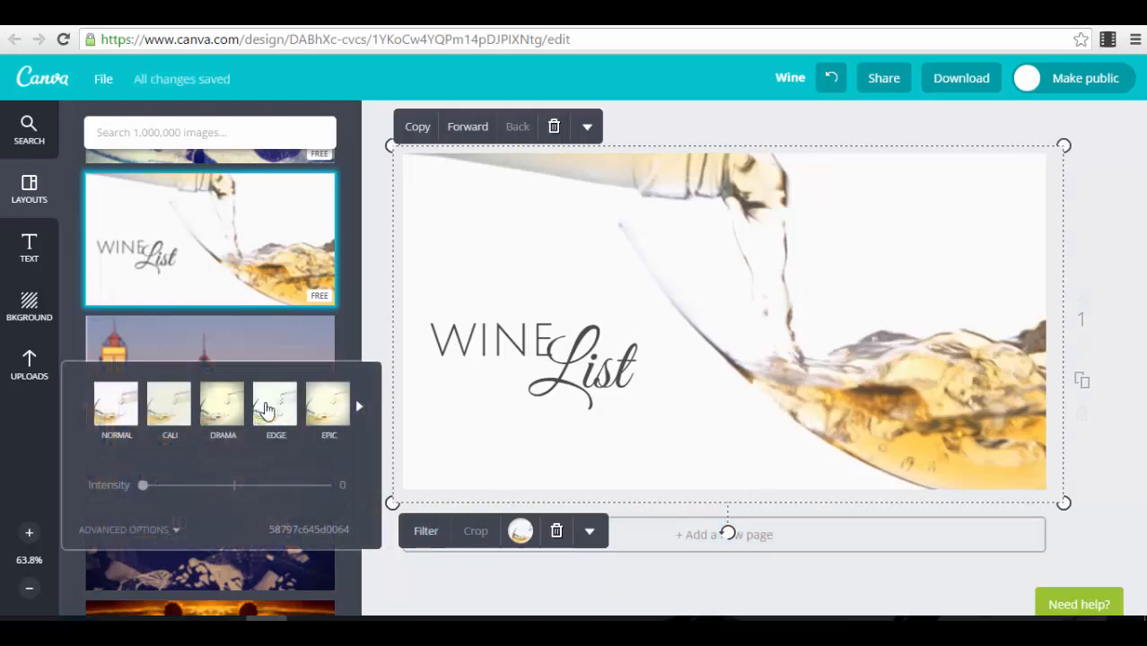
pyautogui.click(359, 411)
pyautogui.click(359, 412)
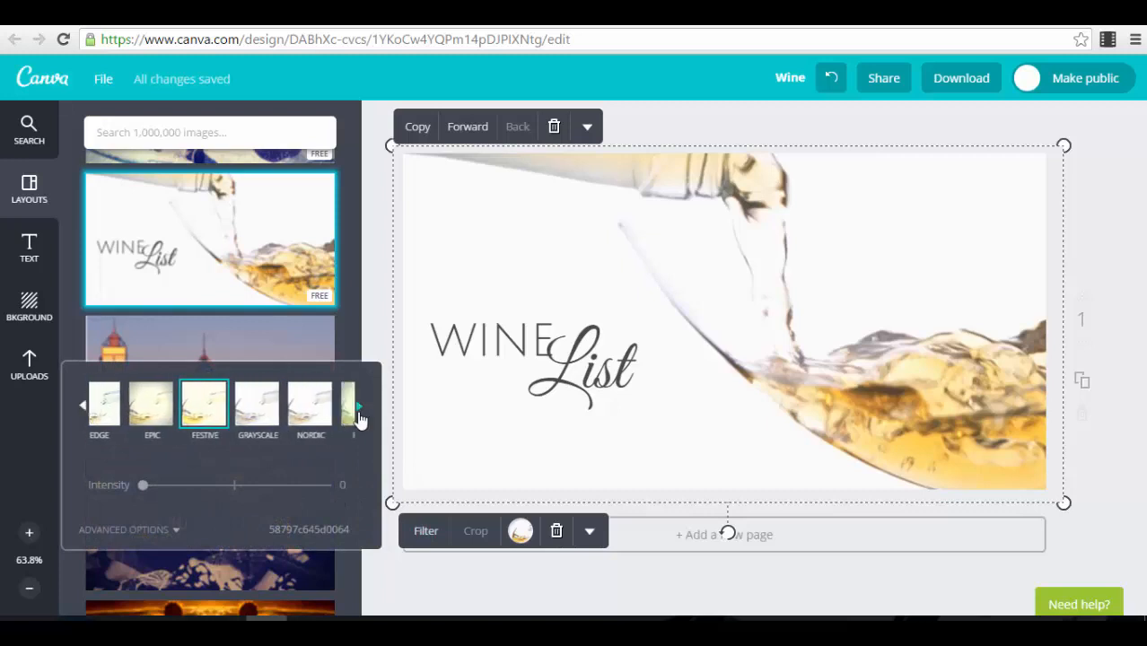
pyautogui.click(224, 409)
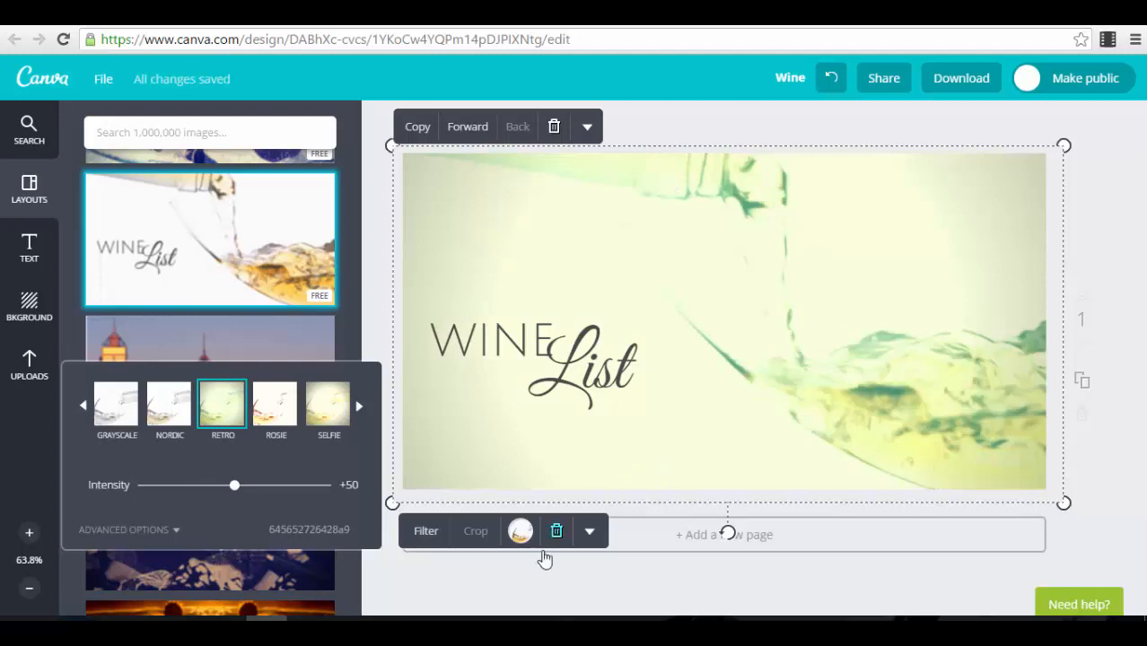
# Step: Set the background image's vignette to +93 and its blur to +22 in the advanced filter options
pyautogui.click(179, 530)
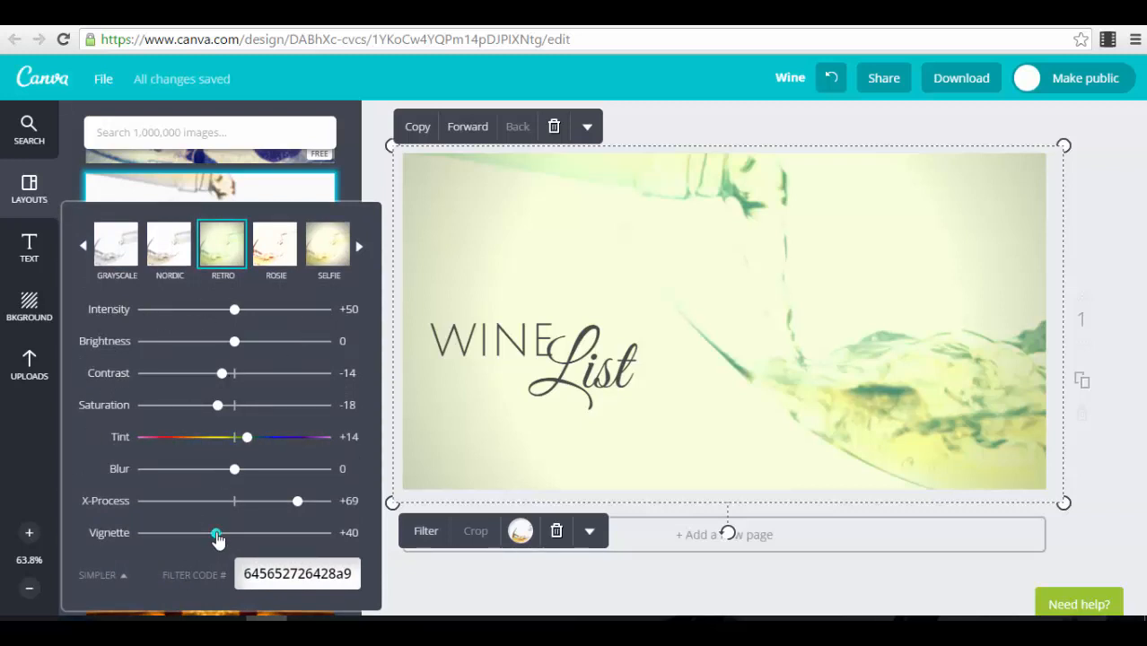
pyautogui.moveTo(258, 536); pyautogui.dragTo(314, 540)
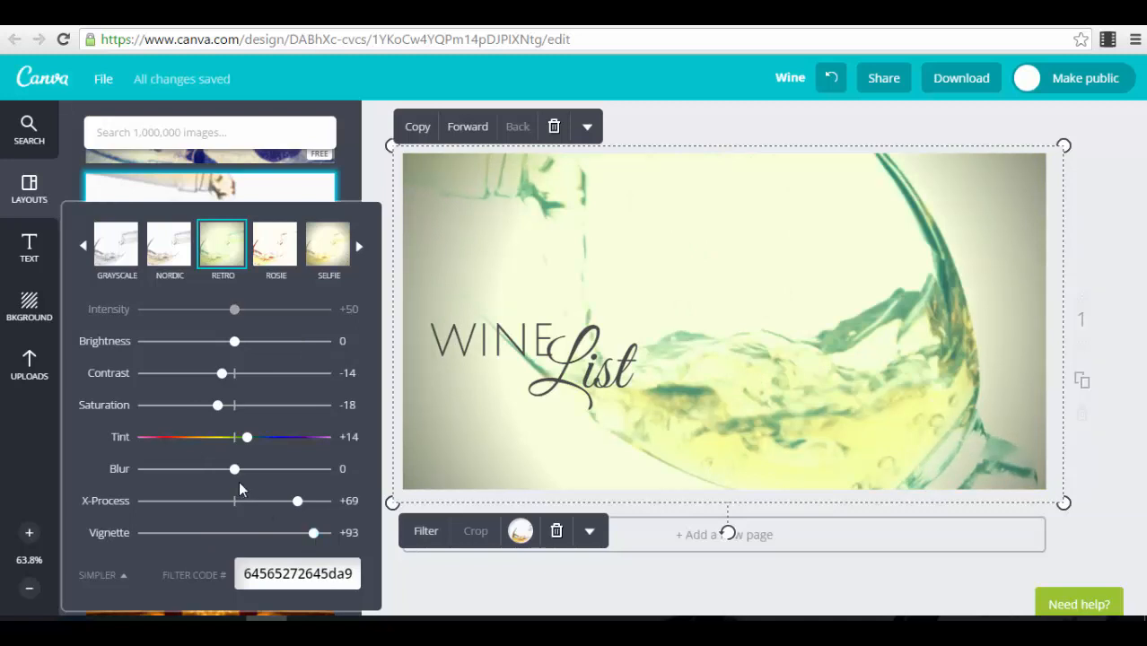
pyautogui.moveTo(254, 482)
pyautogui.mouseDown()
pyautogui.moveTo(283, 476)
pyautogui.moveTo(256, 484)
pyautogui.mouseUp()
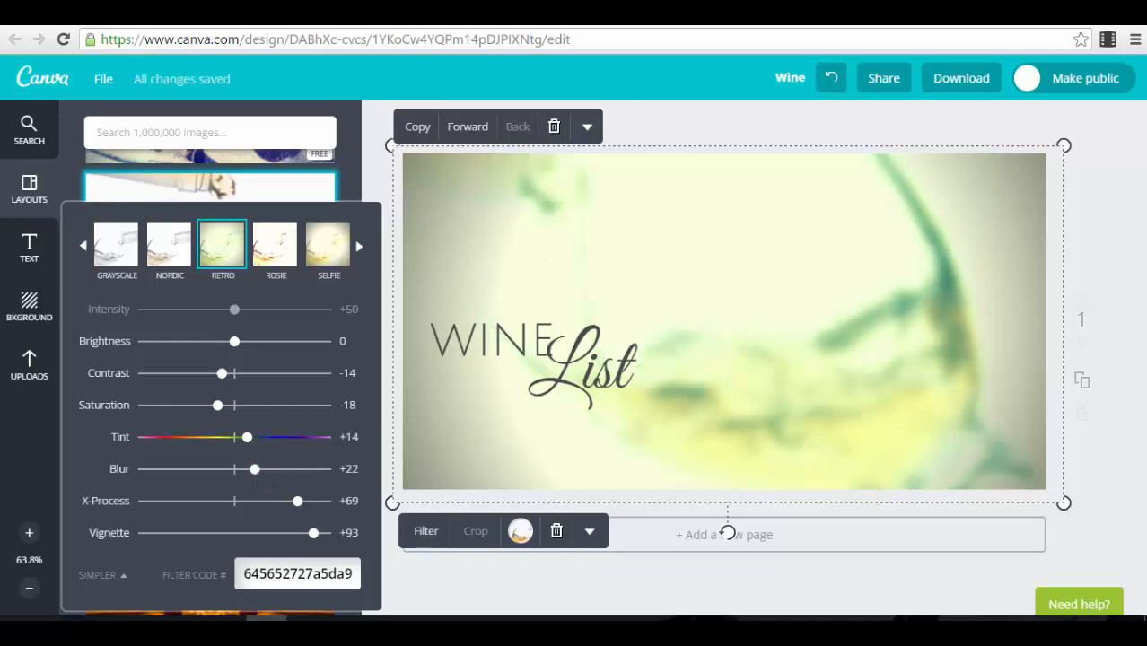
pyautogui.click(1134, 413)
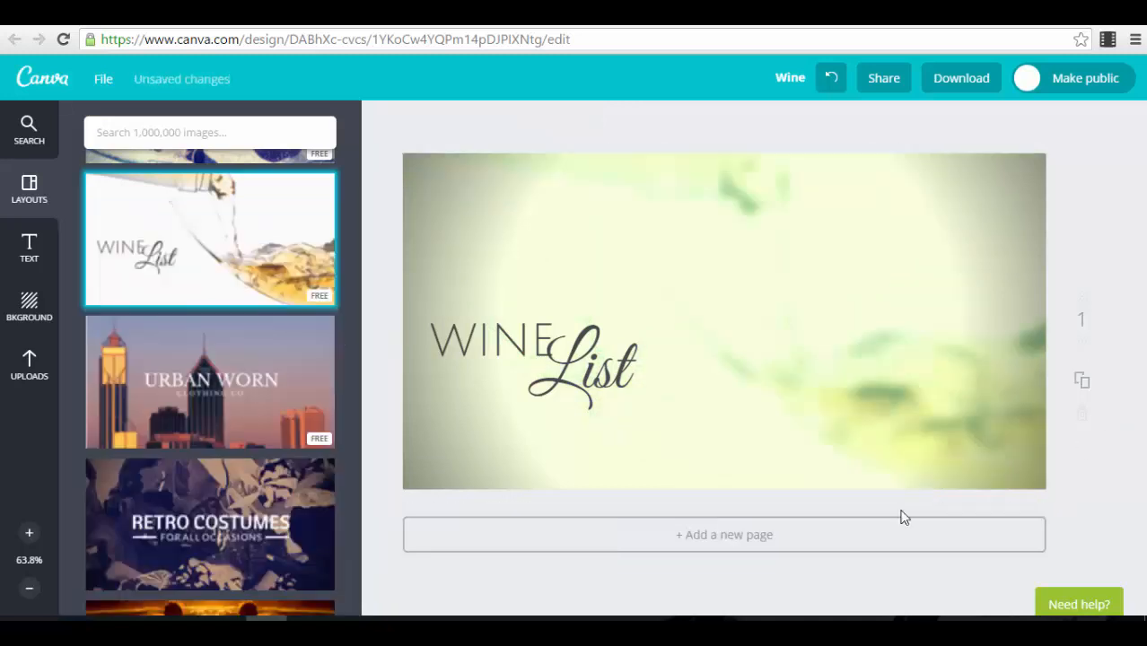
# Step: Examine the background image's flip options and its colour choices, including the custom colour wheel
pyautogui.click(825, 336)
pyautogui.click(590, 533)
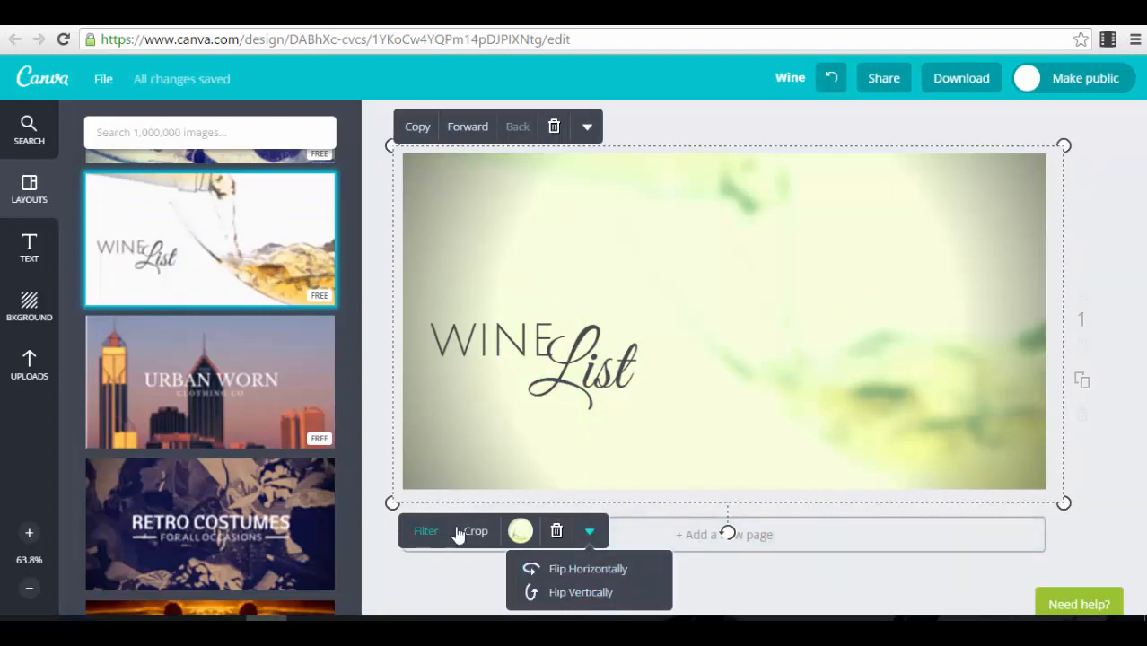
pyautogui.click(521, 530)
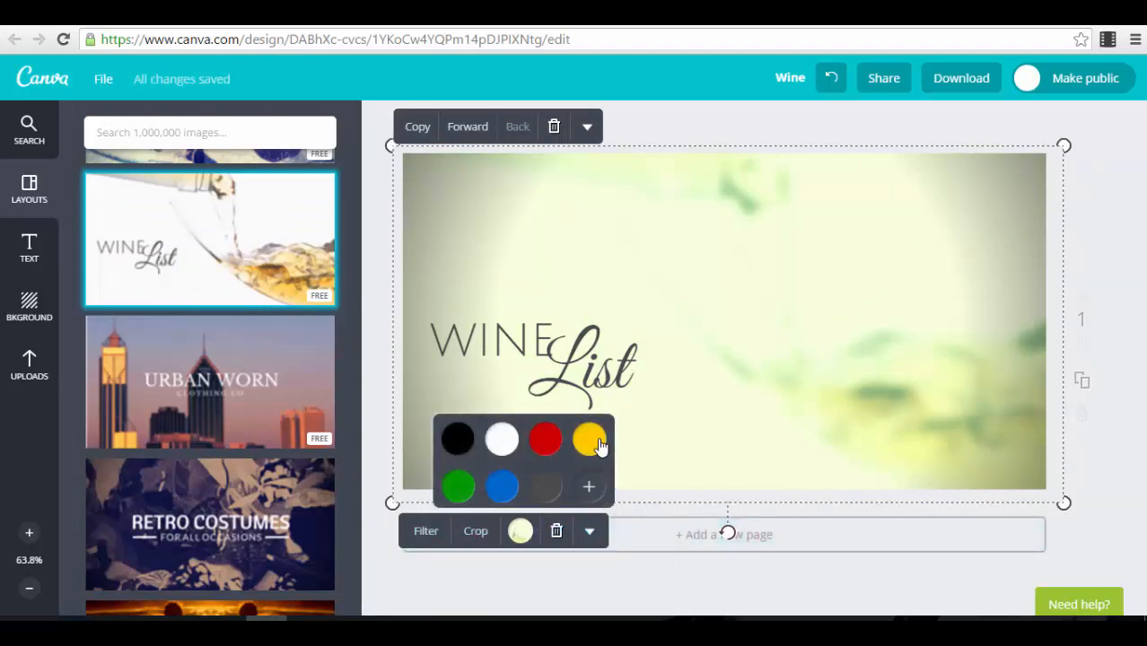
pyautogui.click(599, 497)
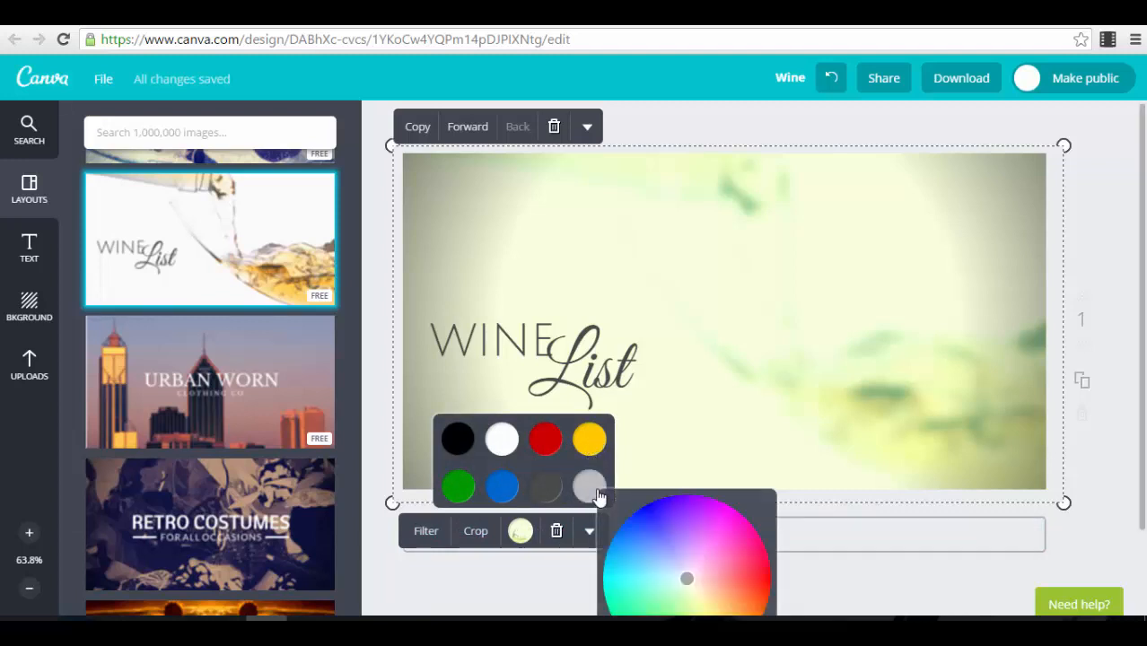
pyautogui.click(1125, 488)
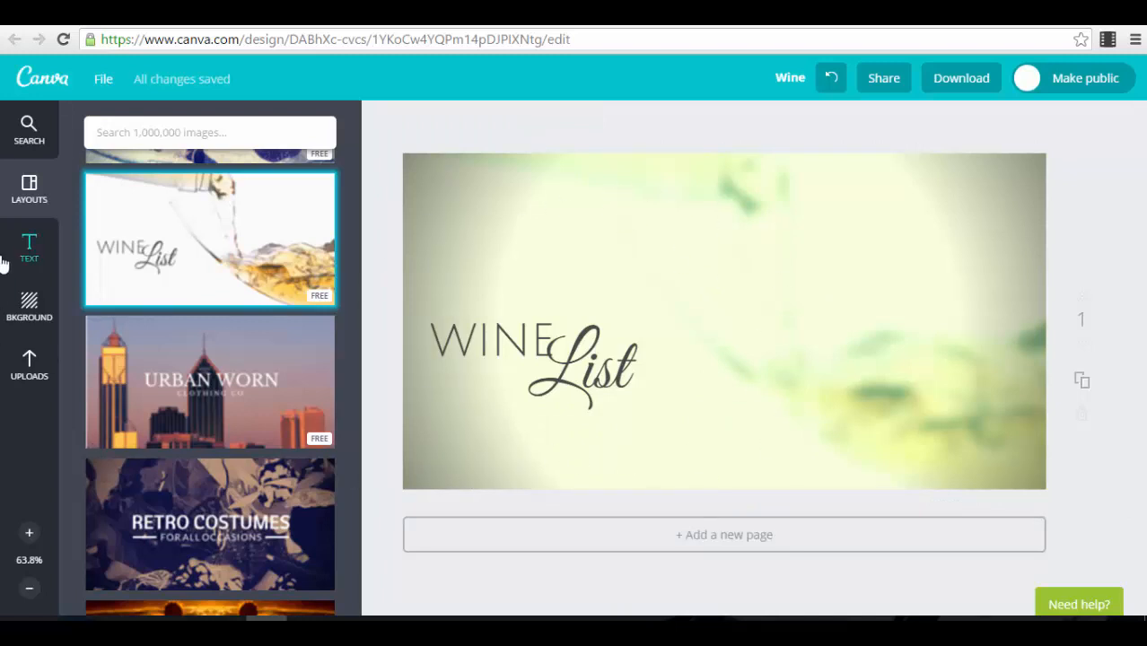
# Step: Examine the available background colours, free patterns and paid photo backgrounds
pyautogui.click(27, 308)
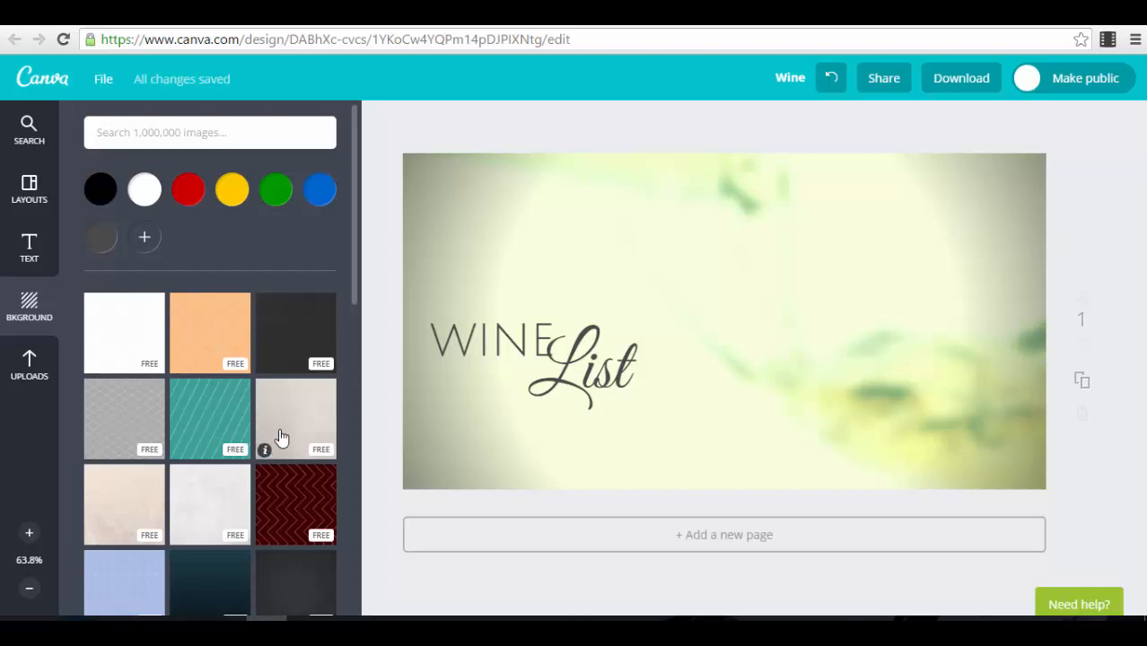
pyautogui.scroll(-2, 270, 422)
pyautogui.scroll(2, 235, 359)
pyautogui.scroll(-7, 231, 494)
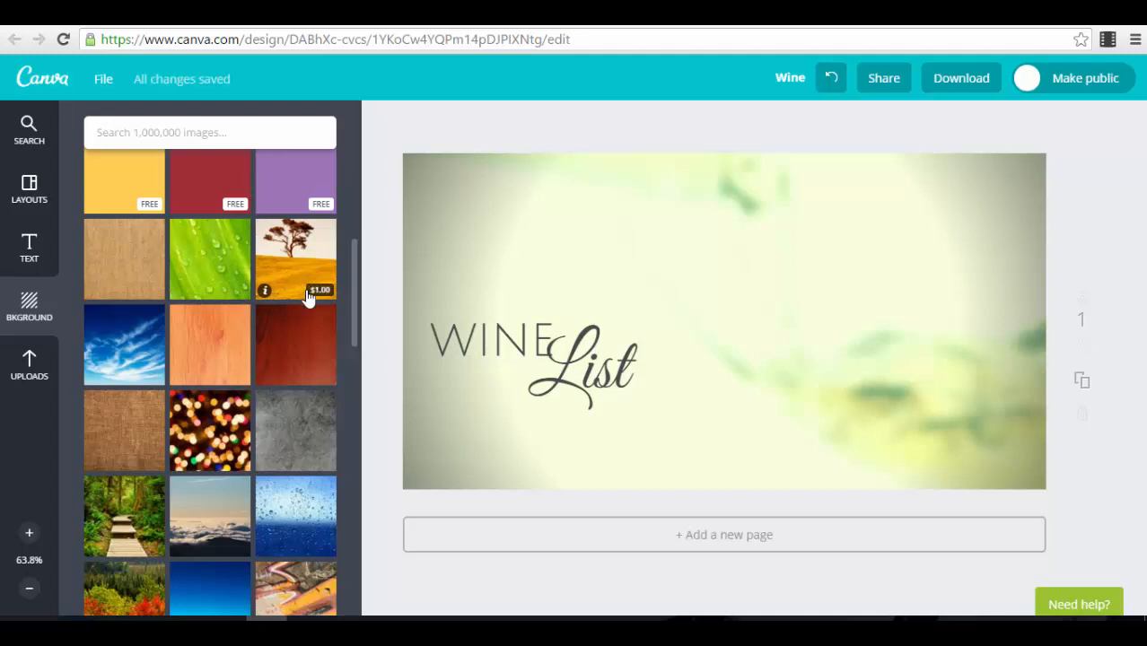
pyautogui.scroll(-10, 270, 395)
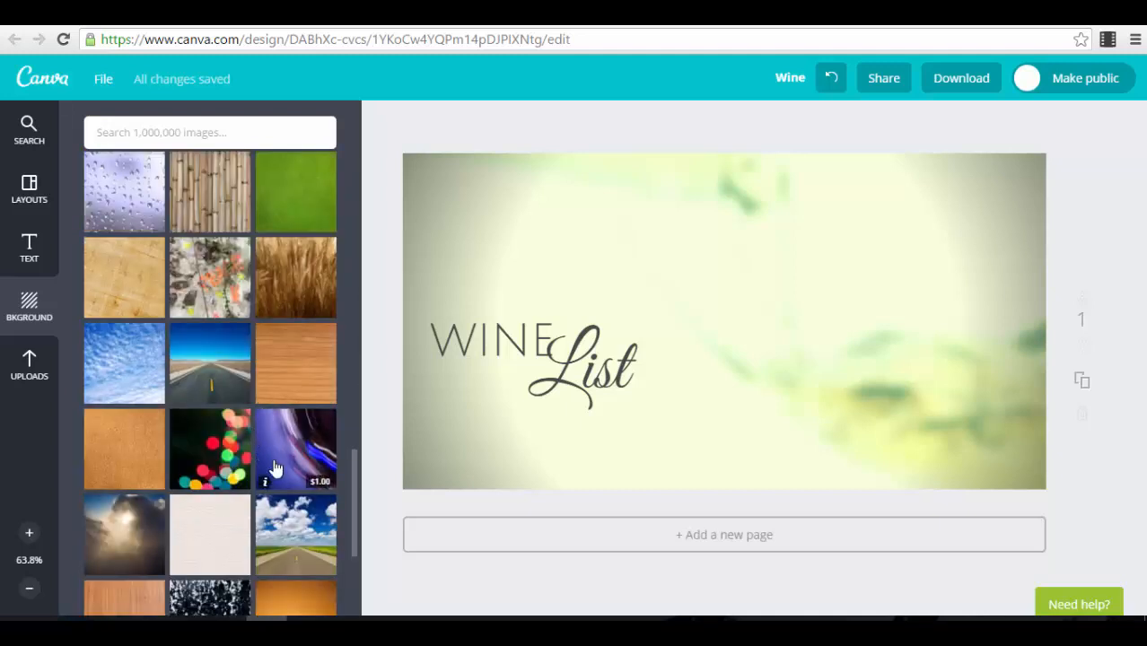
pyautogui.scroll(10, 292, 440)
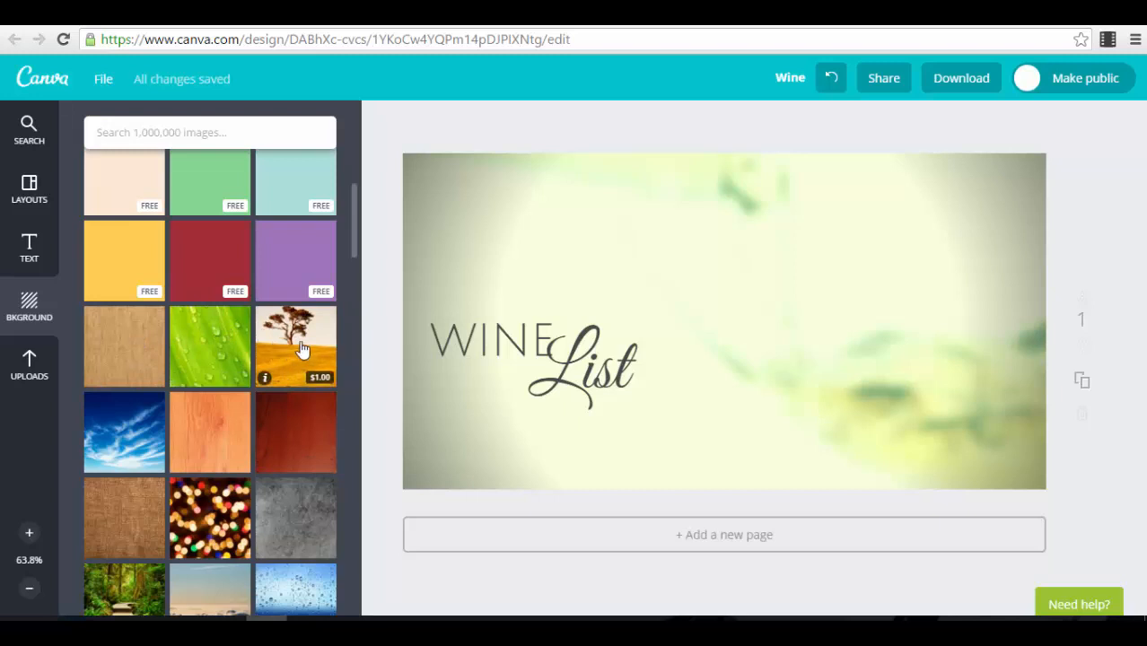
pyautogui.scroll(2, 305, 429)
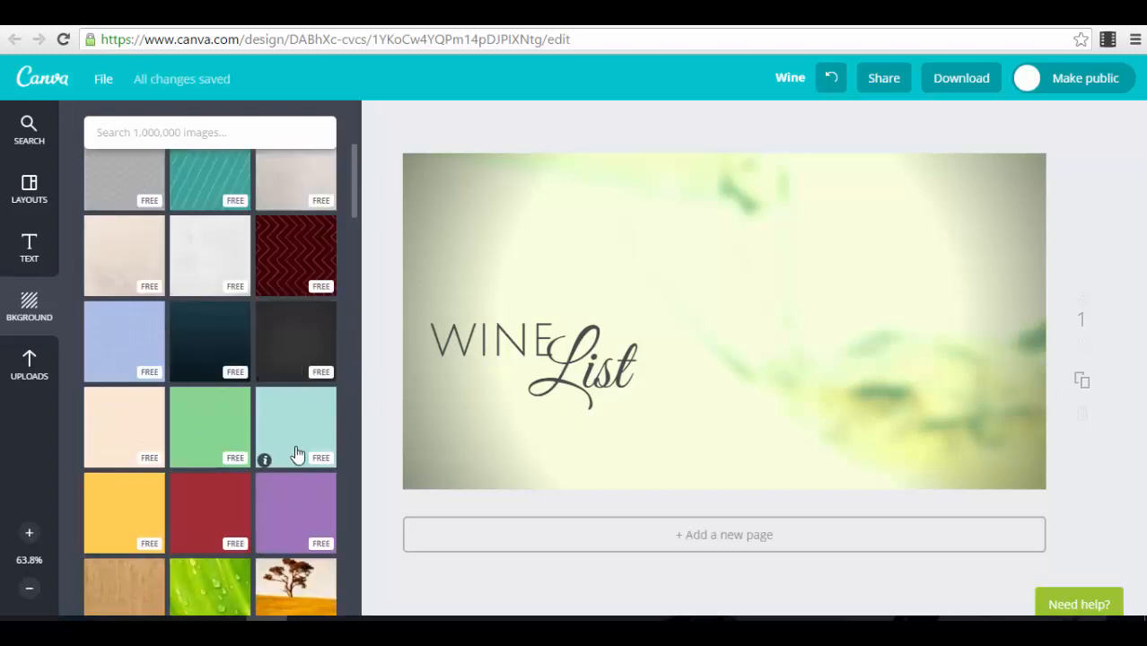
pyautogui.scroll(3, 292, 431)
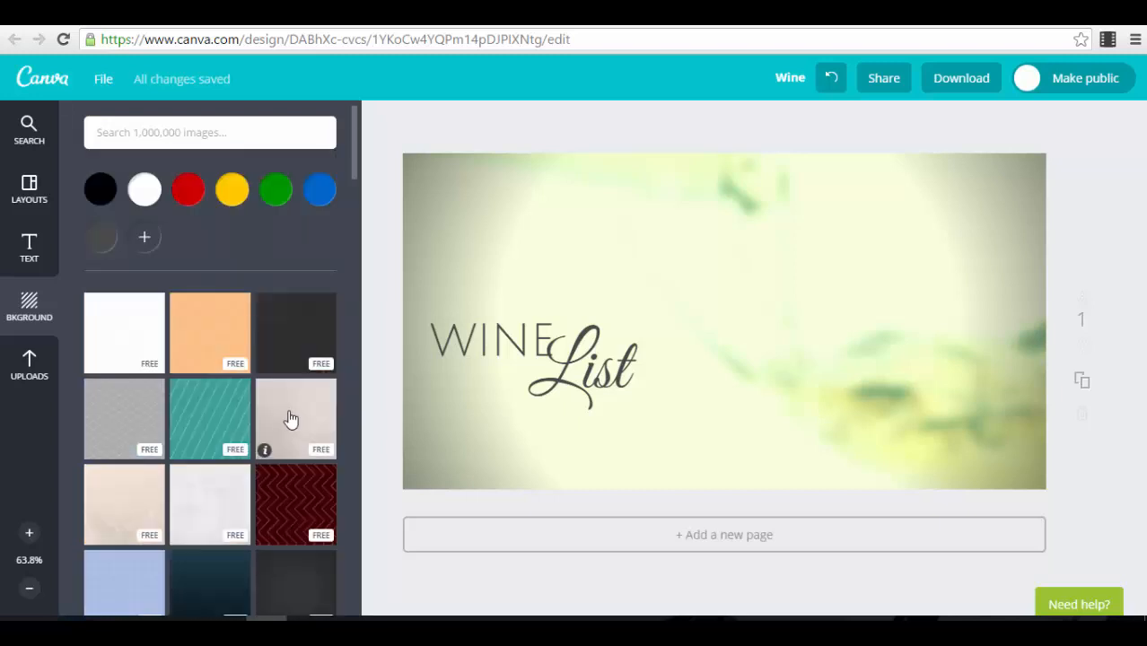
# Step: Add the round orange chart logo from the uploaded images to the design and enlarge it to about twice its size
pyautogui.click(30, 364)
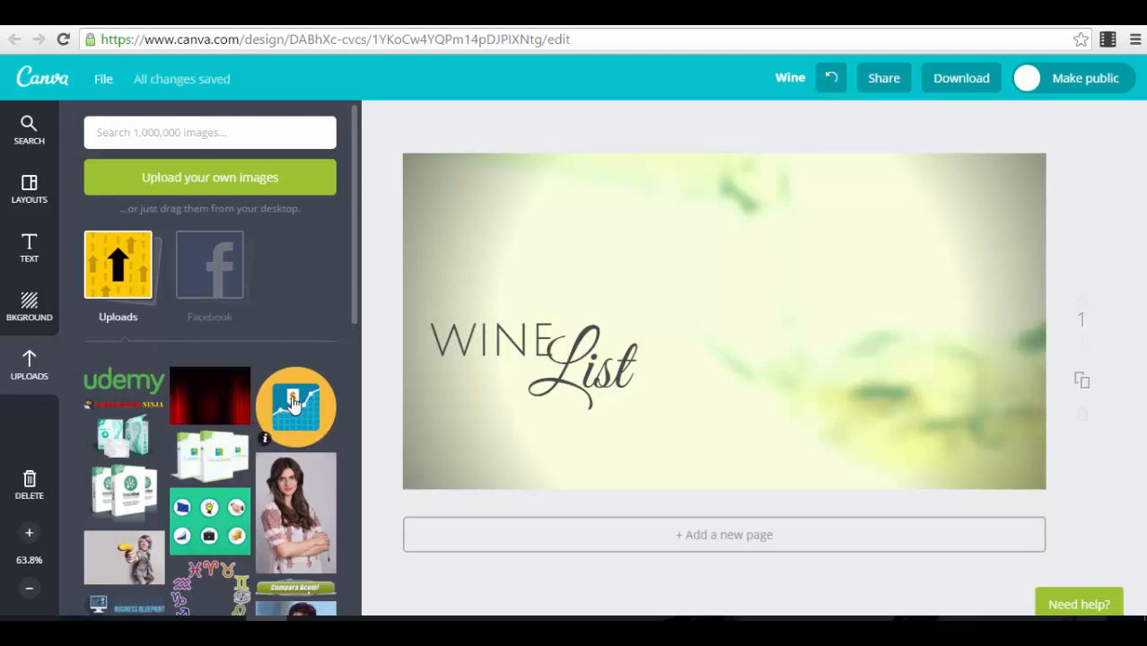
pyautogui.click(296, 404)
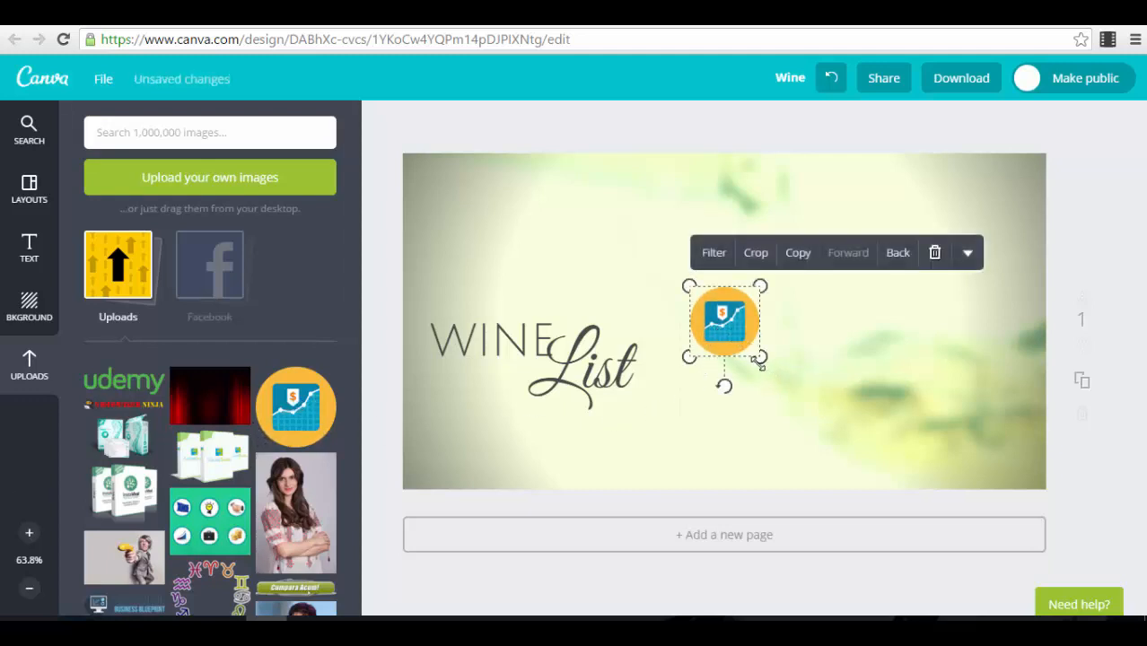
pyautogui.moveTo(760, 358); pyautogui.dragTo(823, 418)
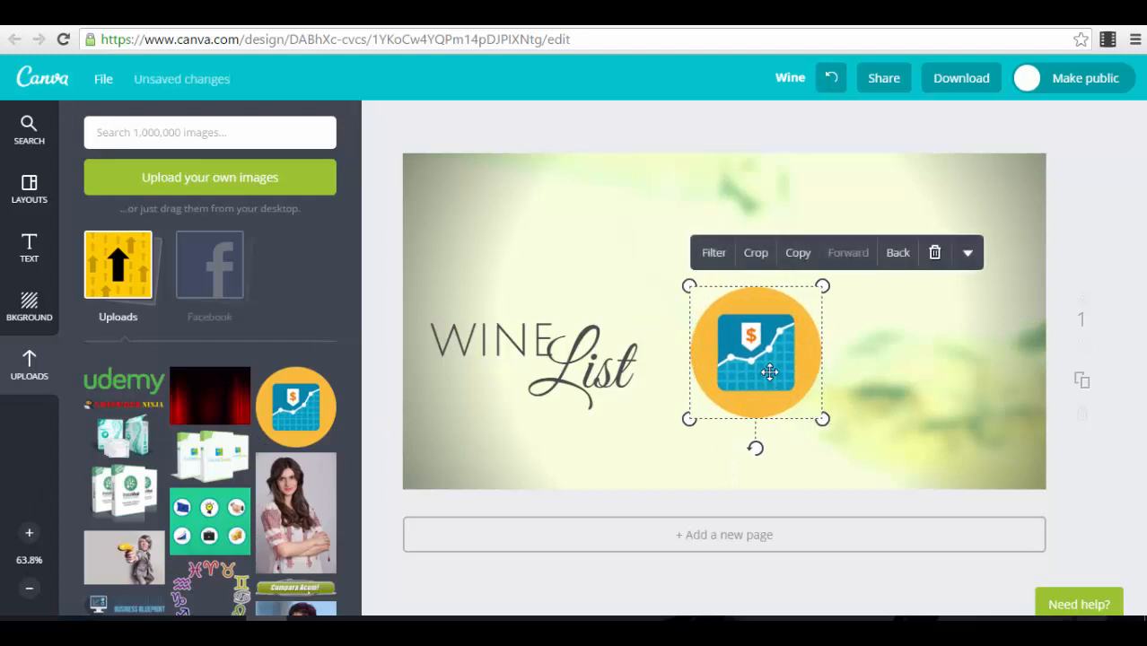
# Step: Try to move the chart logo higher on the design, and undo its placement as the background image
pyautogui.moveTo(769, 371); pyautogui.dragTo(774, 310)
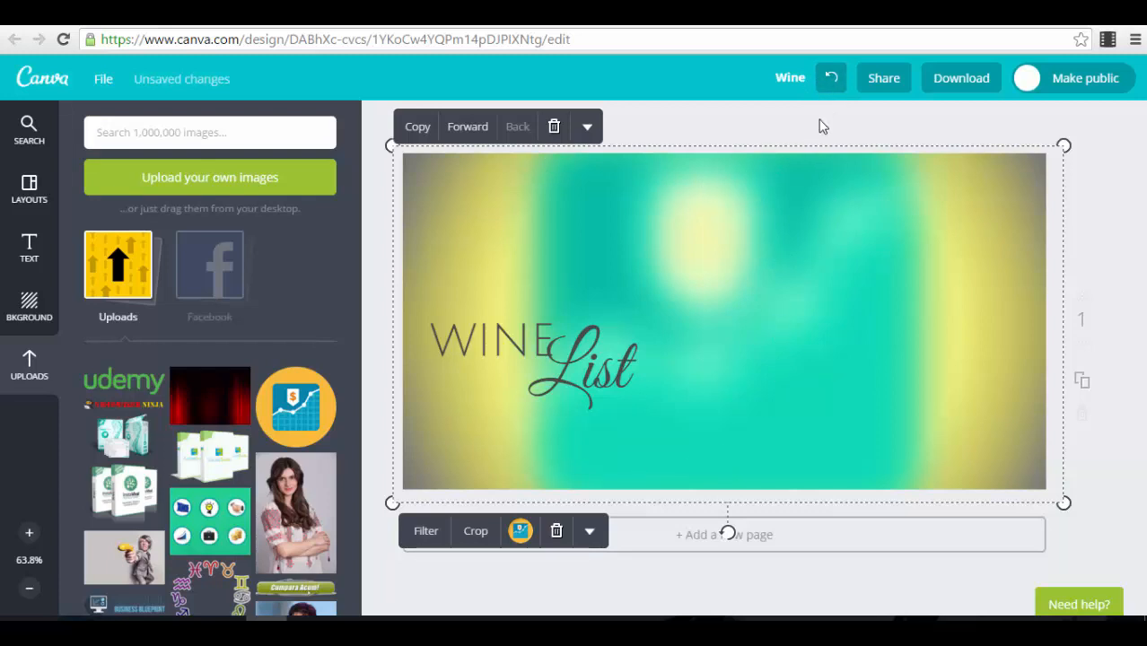
pyautogui.click(830, 79)
pyautogui.click(831, 82)
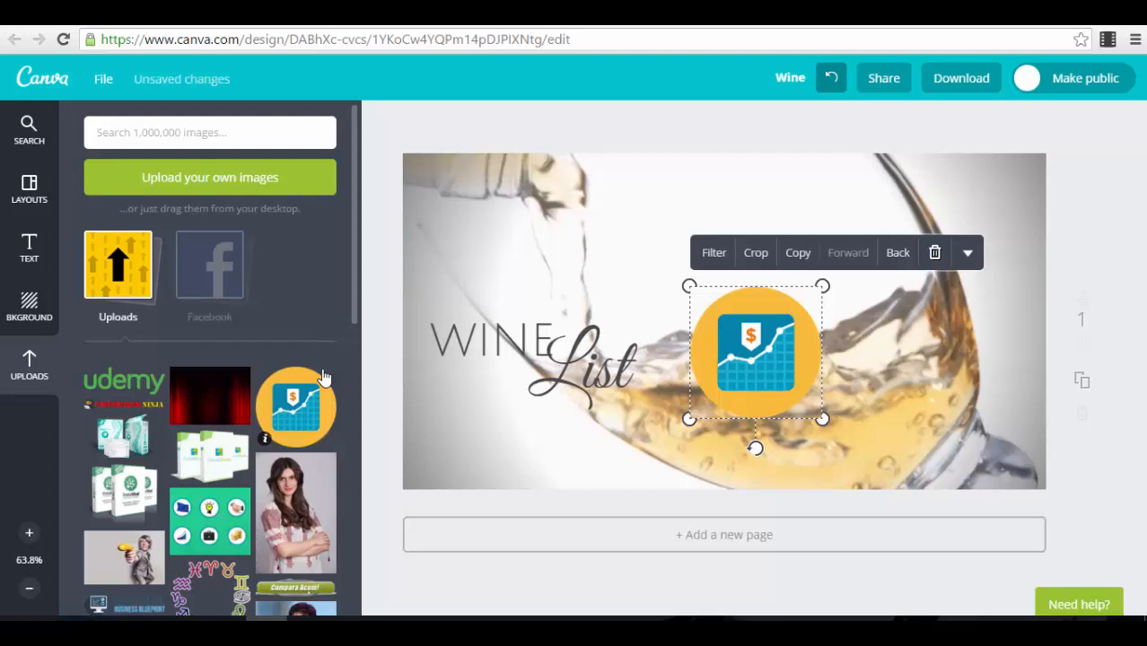
# Step: Open the Frames collection and delete the chart logo from the design
pyautogui.click(29, 132)
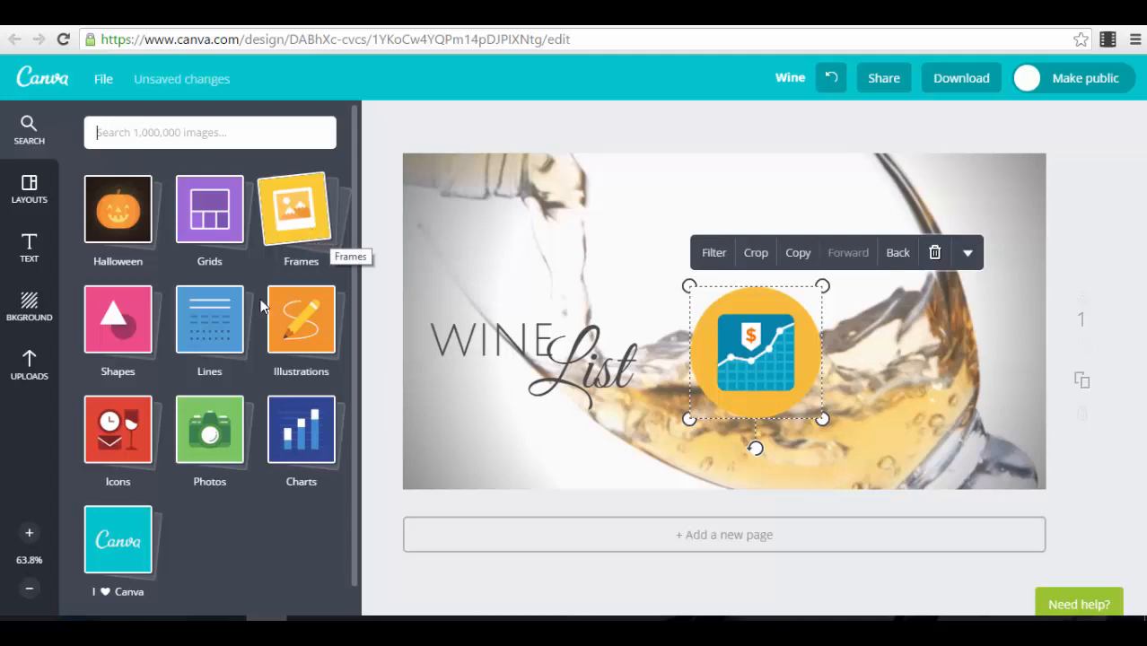
pyautogui.click(261, 229)
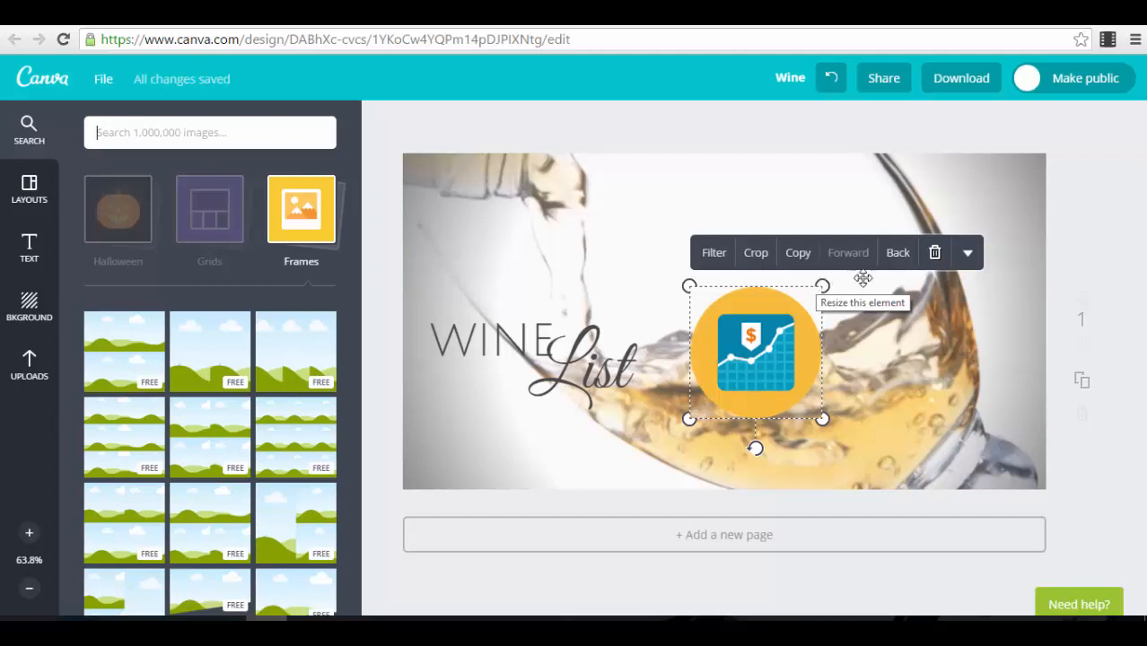
pyautogui.click(934, 252)
# Step: Add the circular frame with the green middle band and place it over the wine glass, right of the "WINE List" text
pyautogui.scroll(-2, 260, 421)
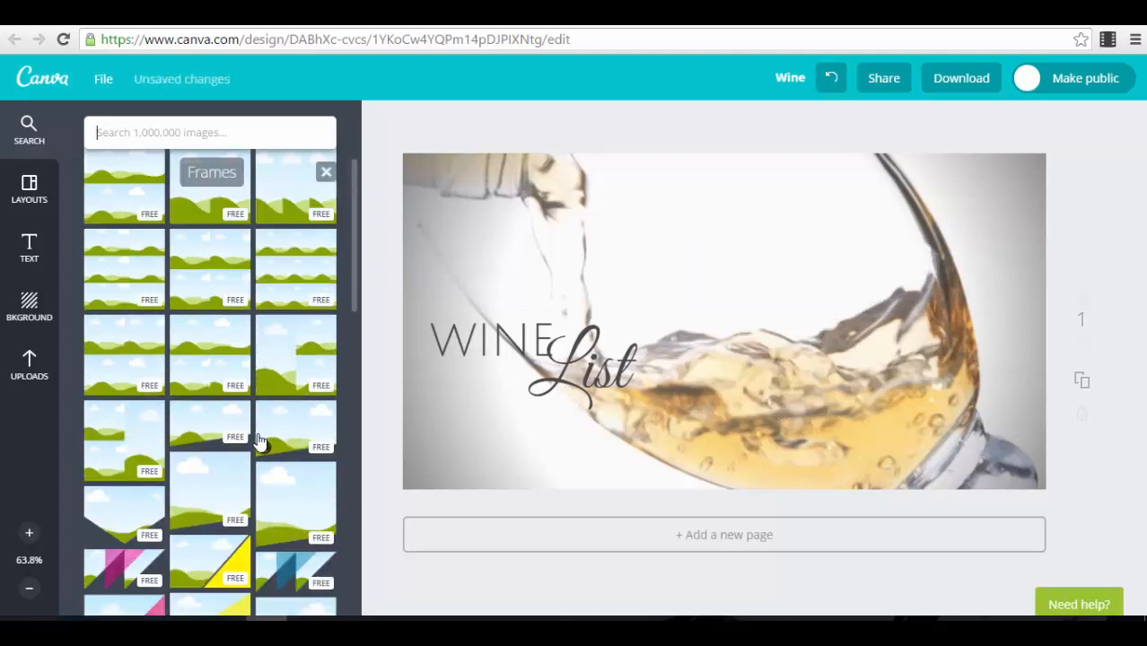
pyautogui.scroll(-3, 259, 442)
pyautogui.click(215, 353)
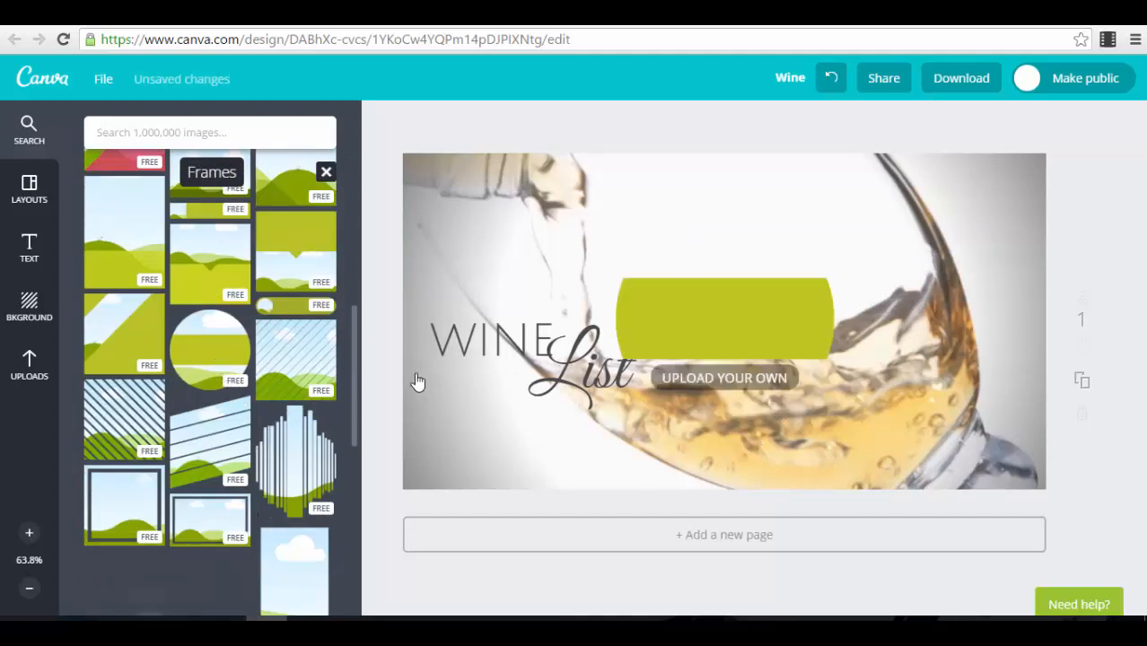
pyautogui.moveTo(735, 313); pyautogui.dragTo(865, 325)
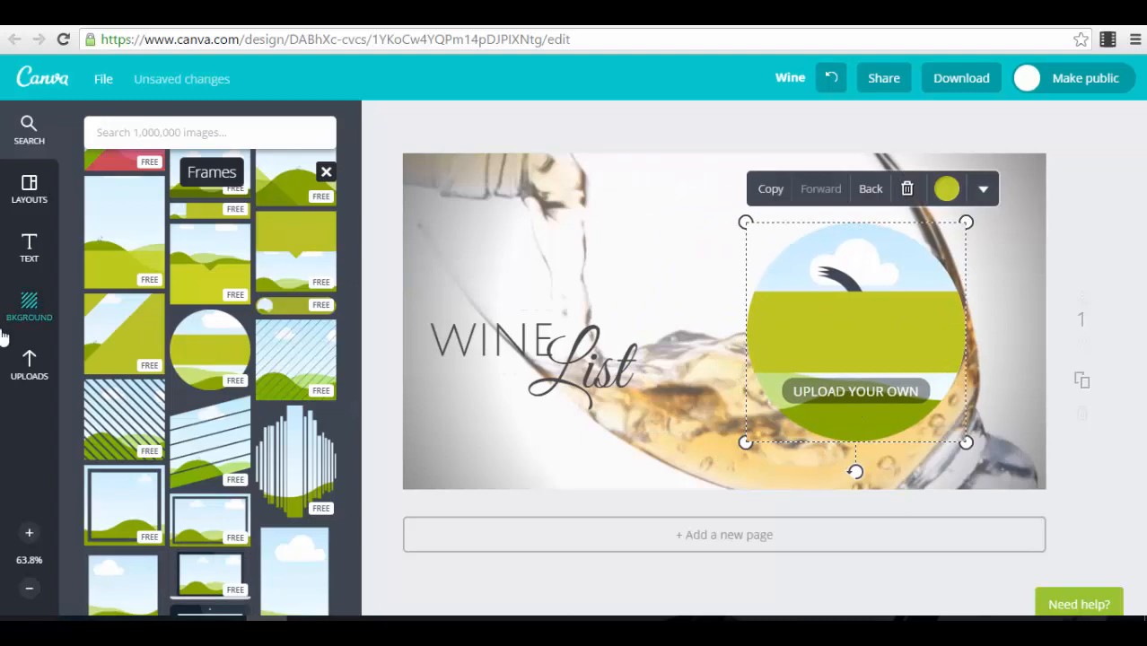
# Step: Fill the circular frame with the uploaded photo of the long-haired woman with crossed arms, and delete the frame
pyautogui.click(33, 364)
pyautogui.scroll(-3, 296, 359)
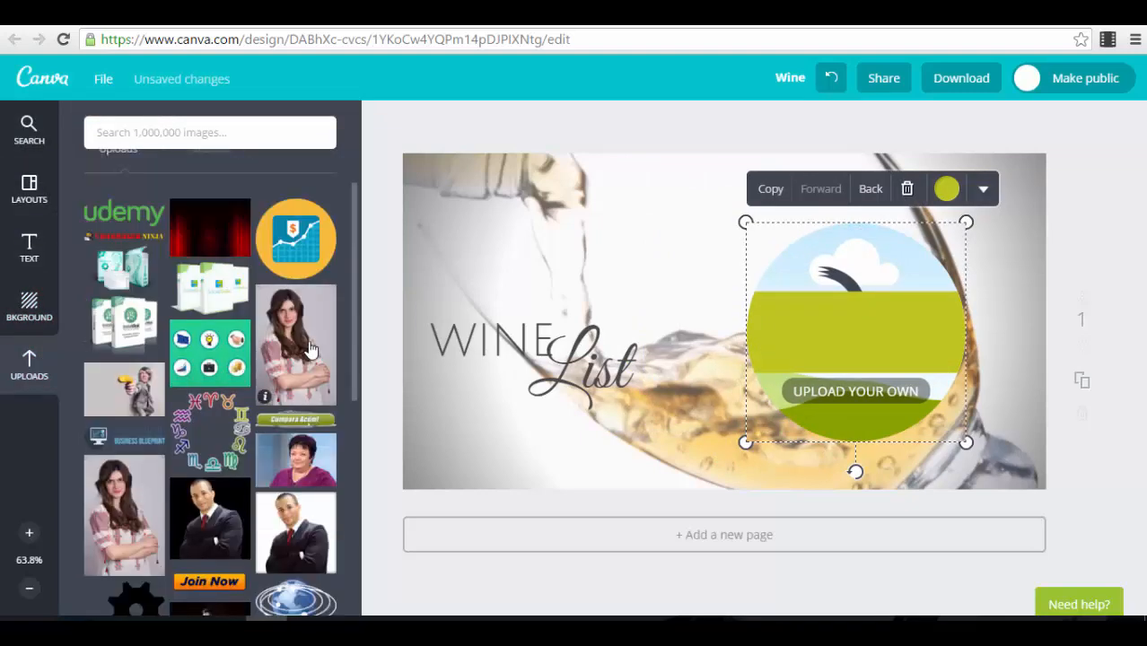
pyautogui.moveTo(309, 350); pyautogui.dragTo(875, 302)
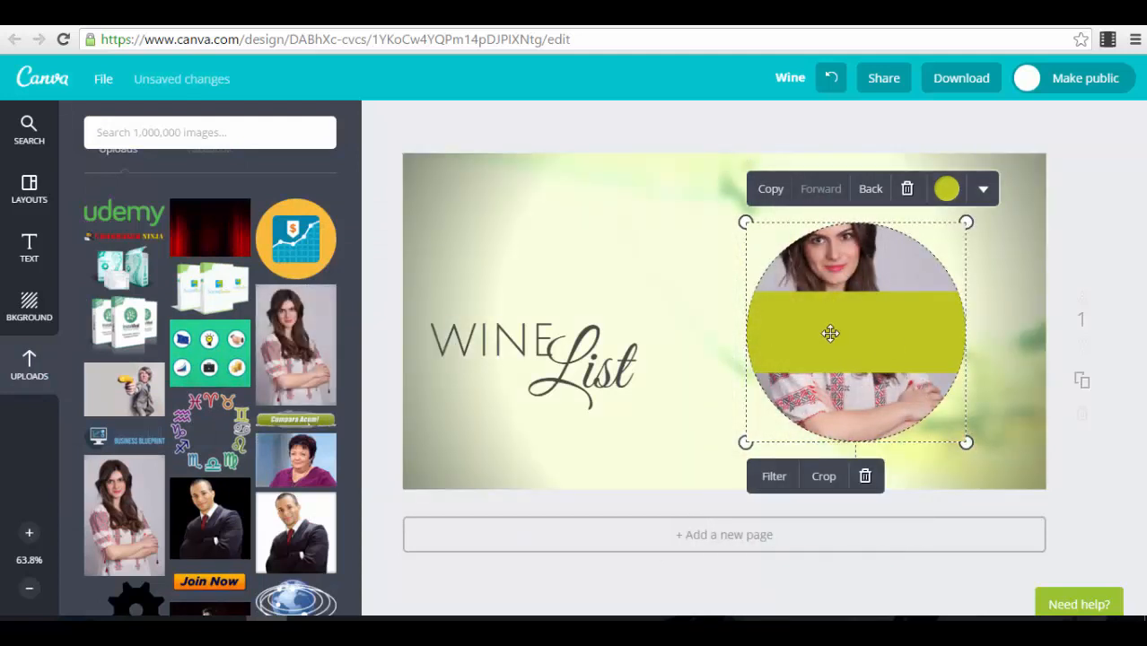
pyautogui.click(909, 190)
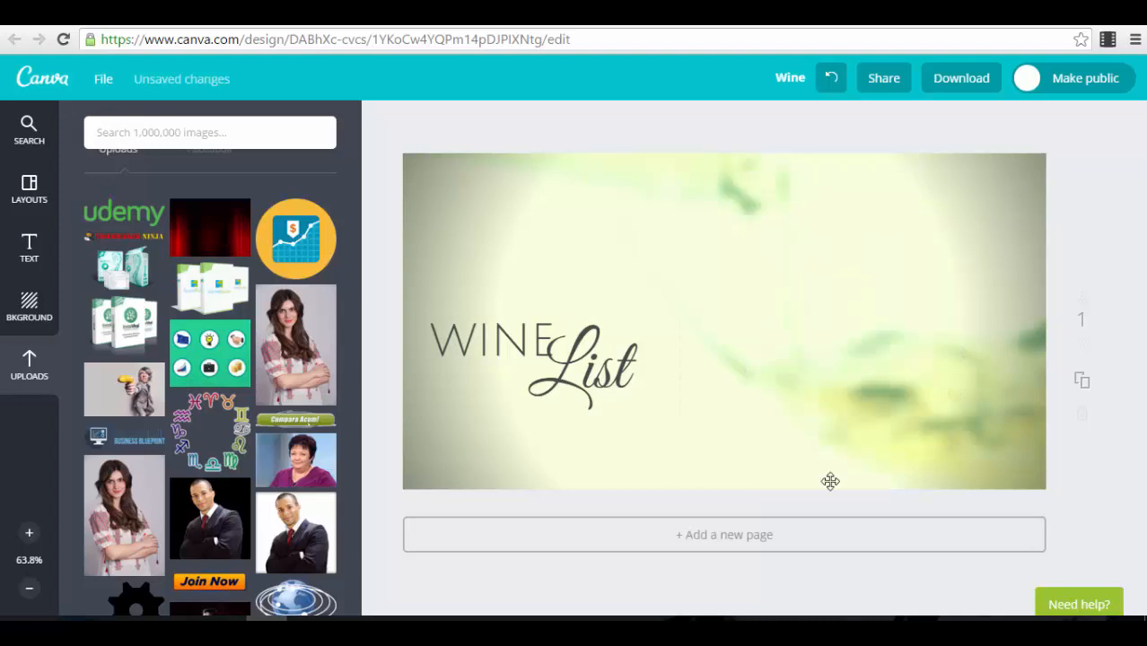
# Step: Close the Frames collection and examine the photo layouts offered in the Grids collection
pyautogui.click(26, 155)
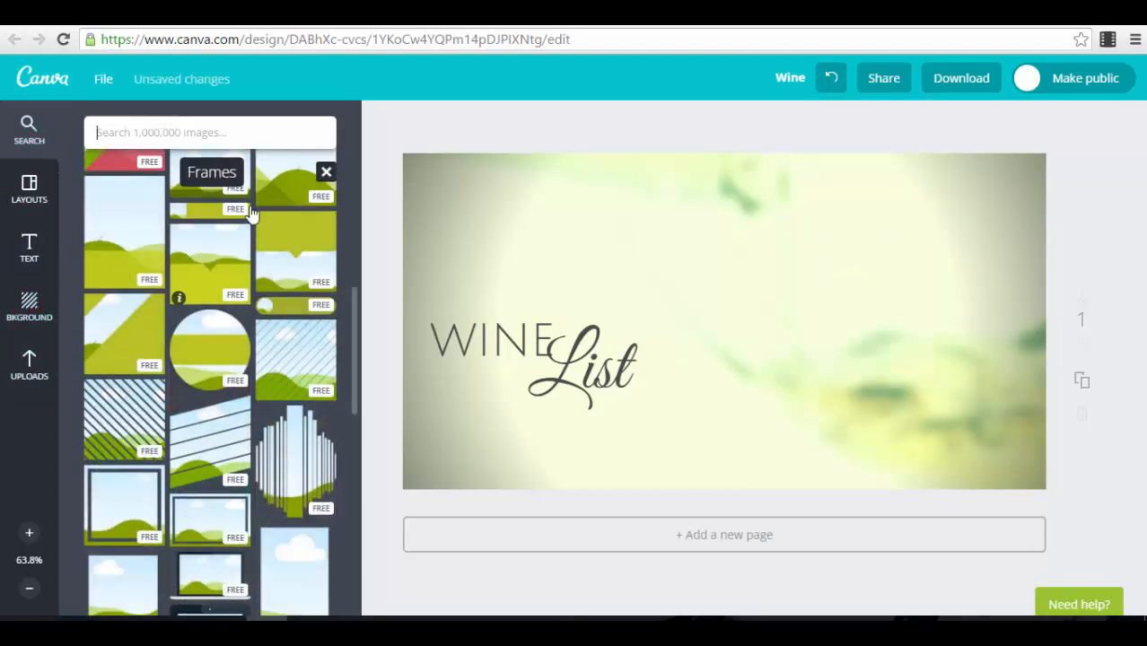
pyautogui.scroll(4, 260, 215)
pyautogui.click(329, 174)
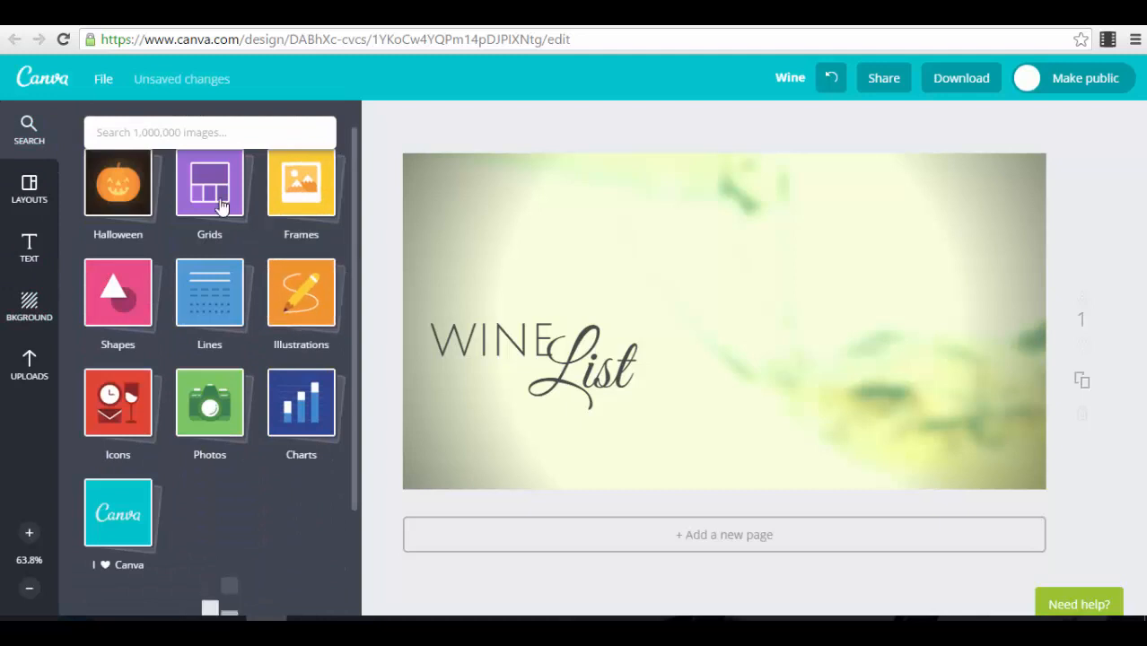
pyautogui.click(207, 215)
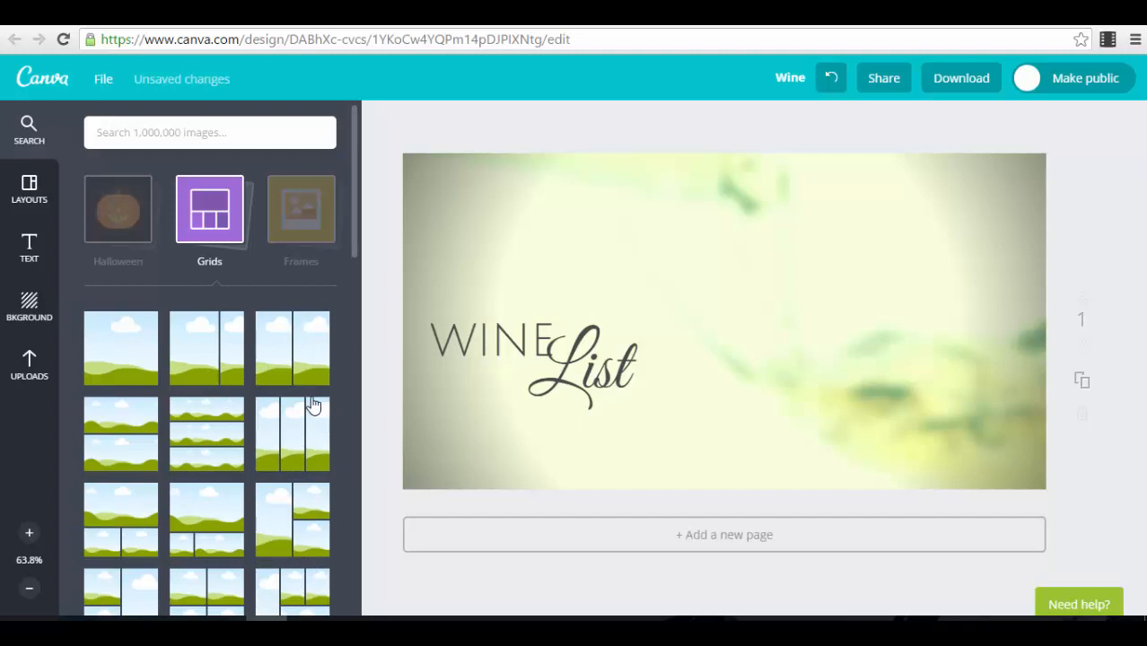
pyautogui.scroll(-5, 260, 427)
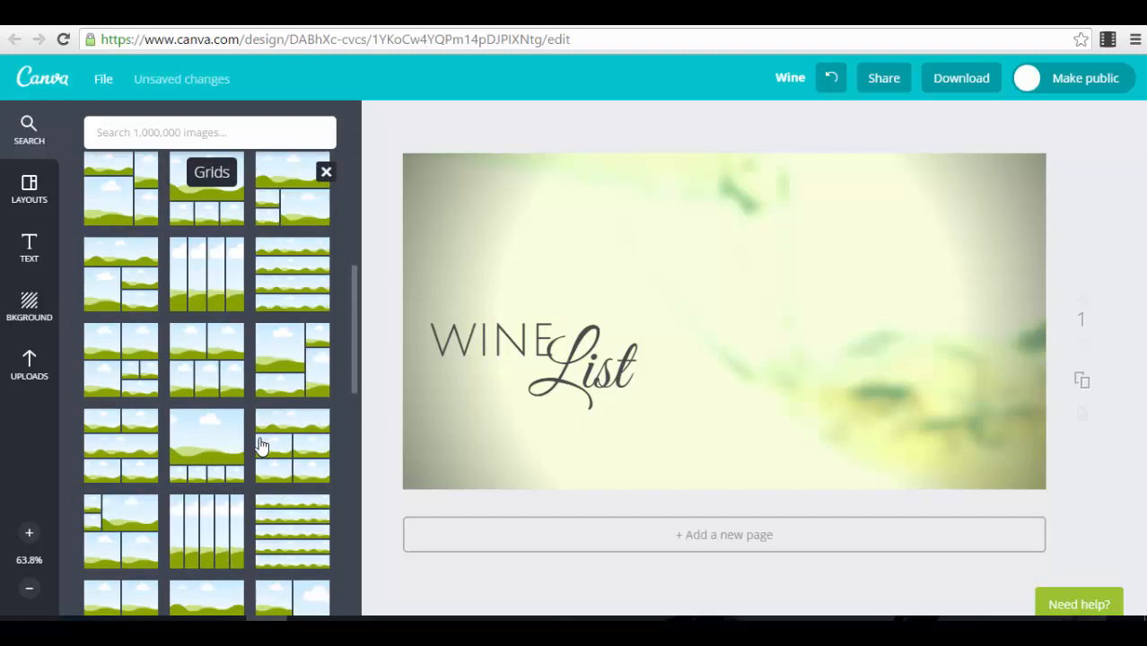
pyautogui.click(326, 172)
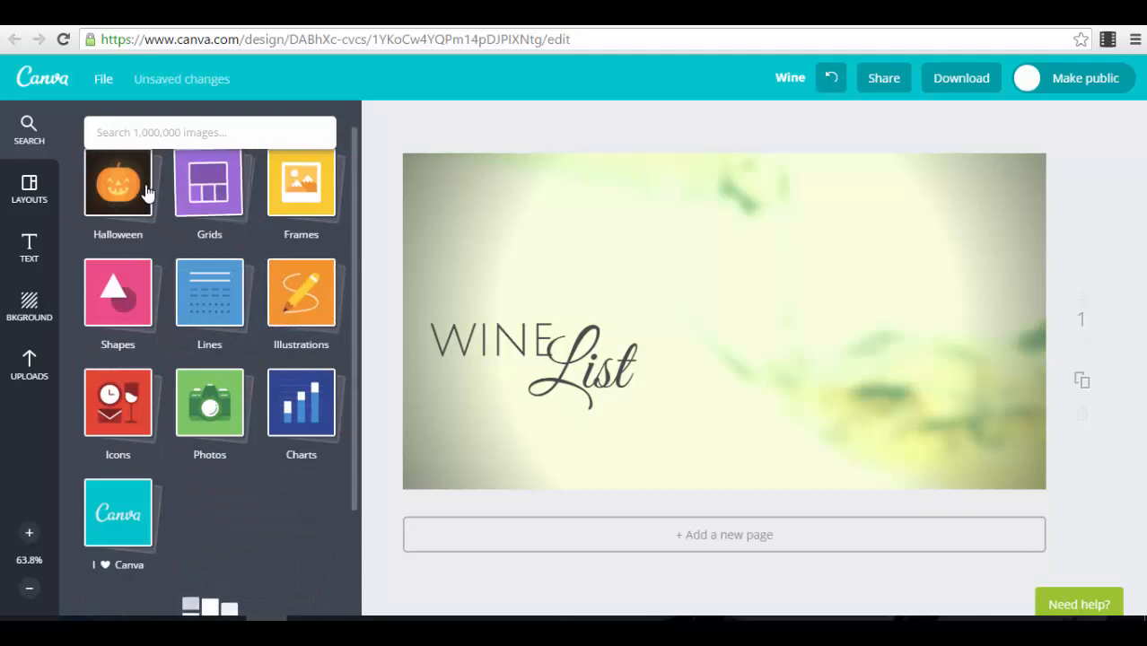
pyautogui.scroll(1, 144, 202)
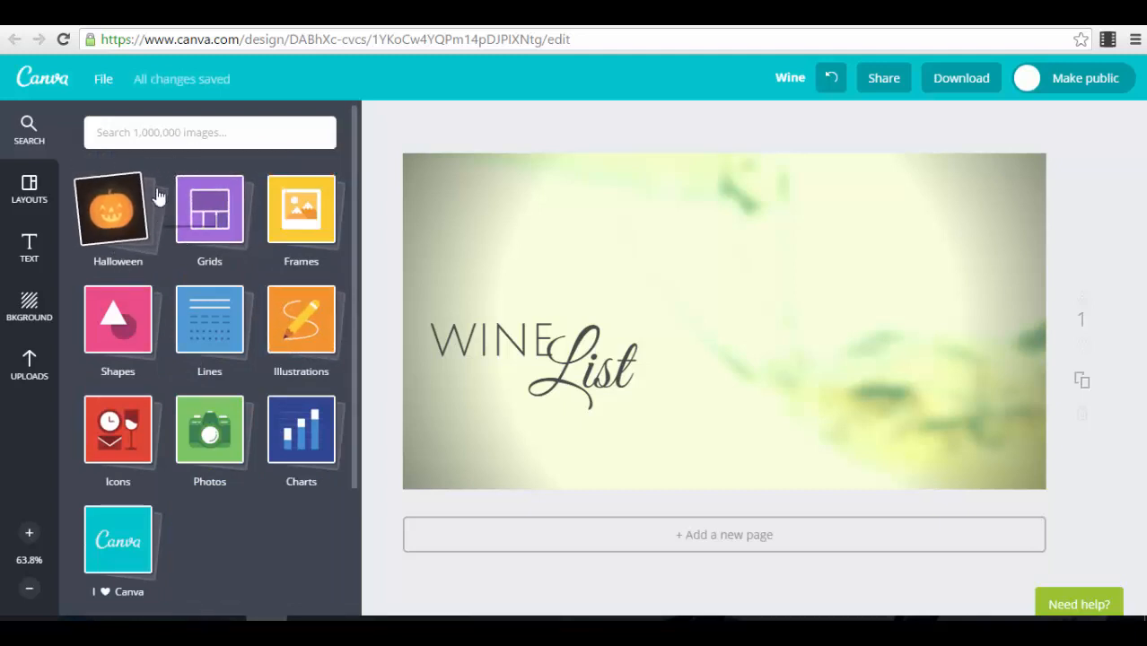
# Step: Add the globe from the Illustrations collection just right of the "WINE List" text, and delete it
pyautogui.click(308, 319)
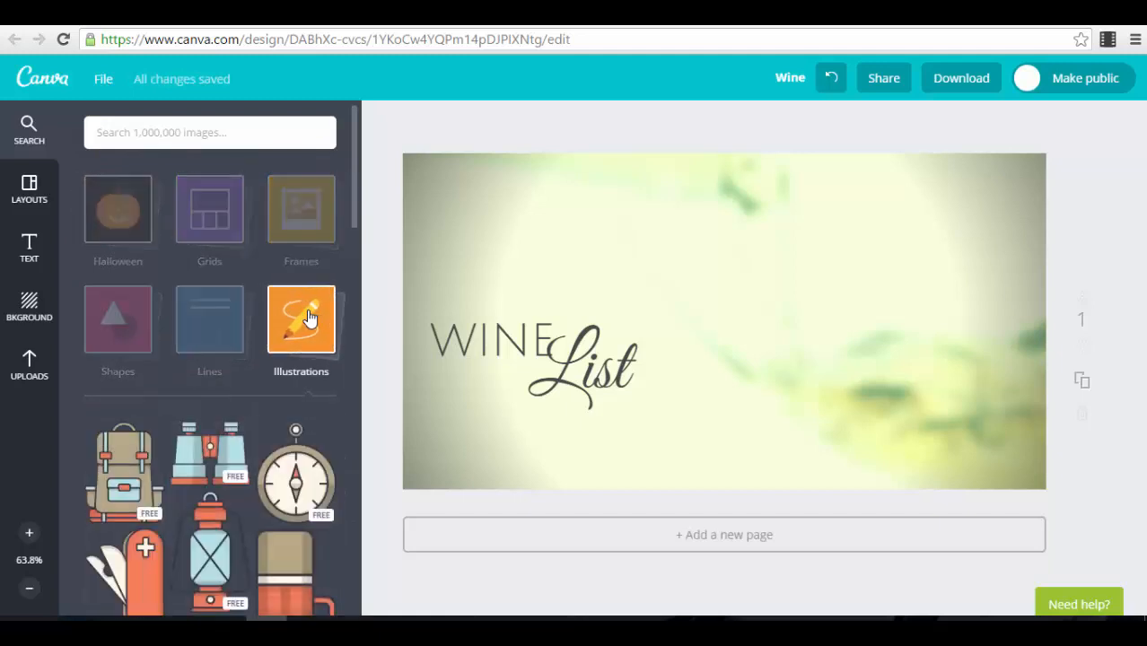
pyautogui.scroll(-1, 296, 415)
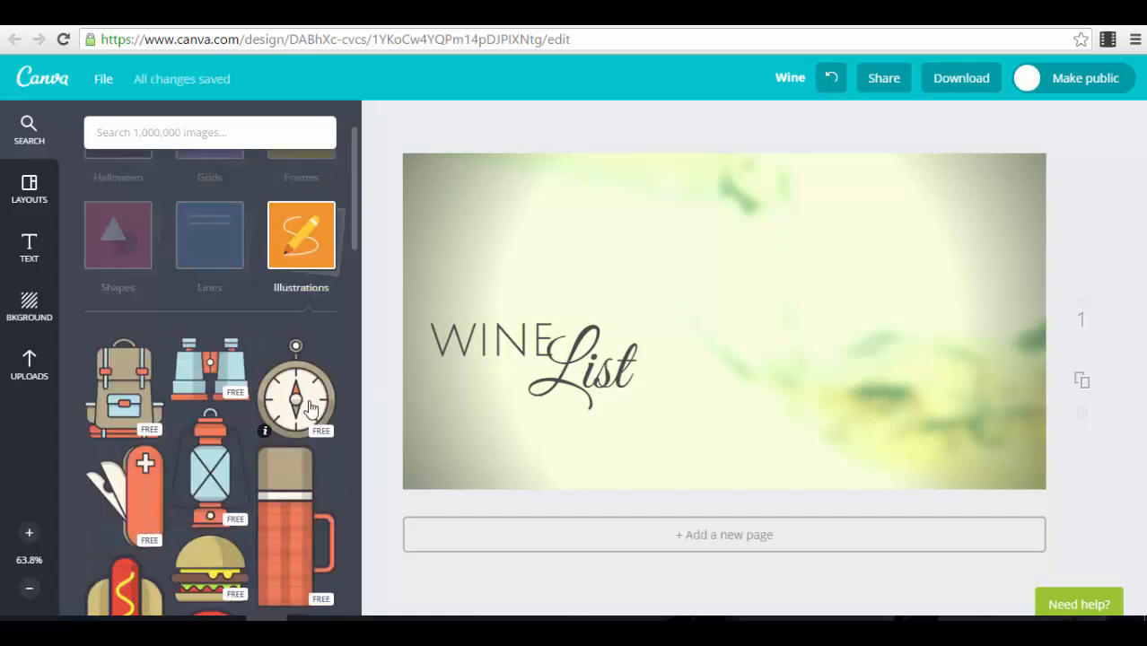
pyautogui.scroll(-2, 310, 408)
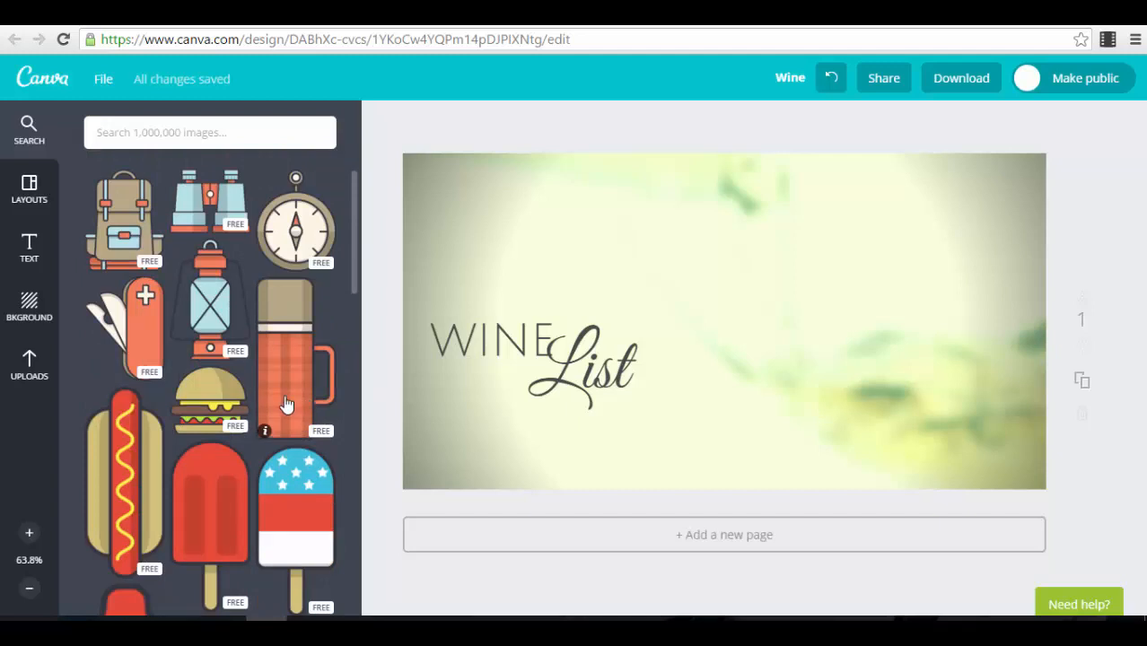
pyautogui.scroll(-15, 257, 366)
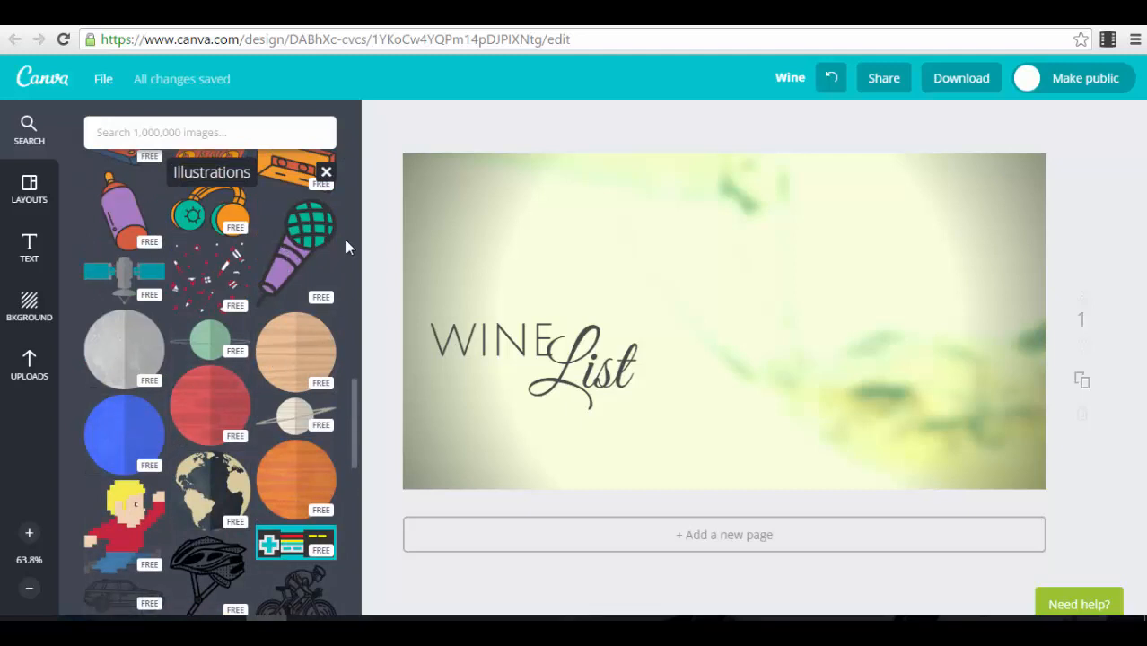
pyautogui.scroll(-3, 224, 350)
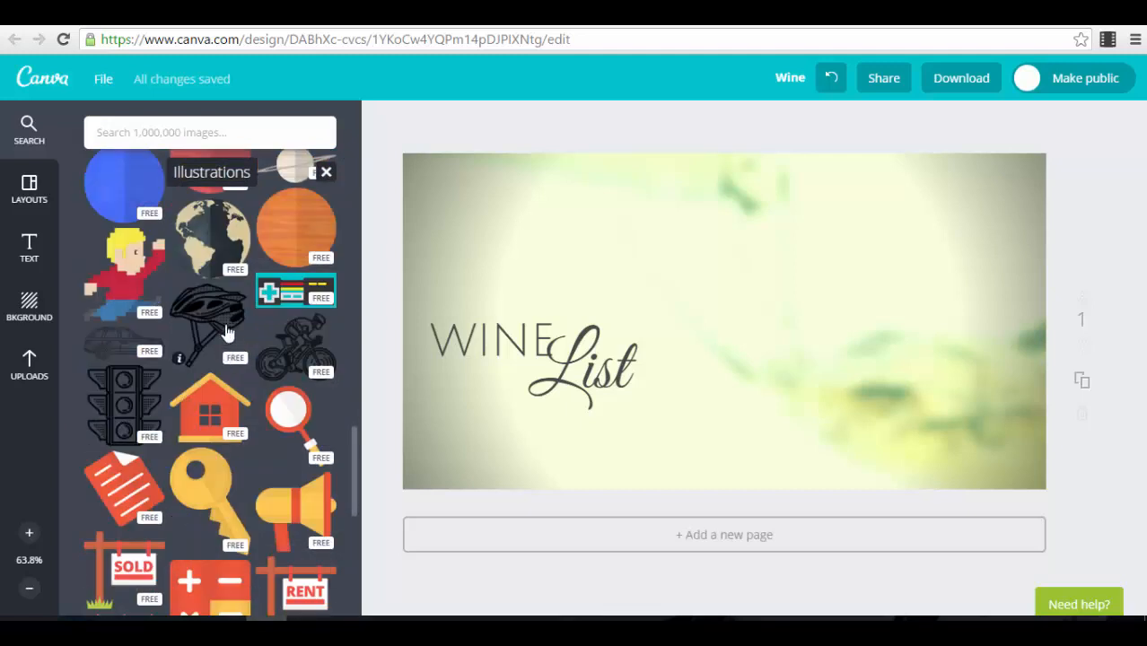
pyautogui.click(220, 247)
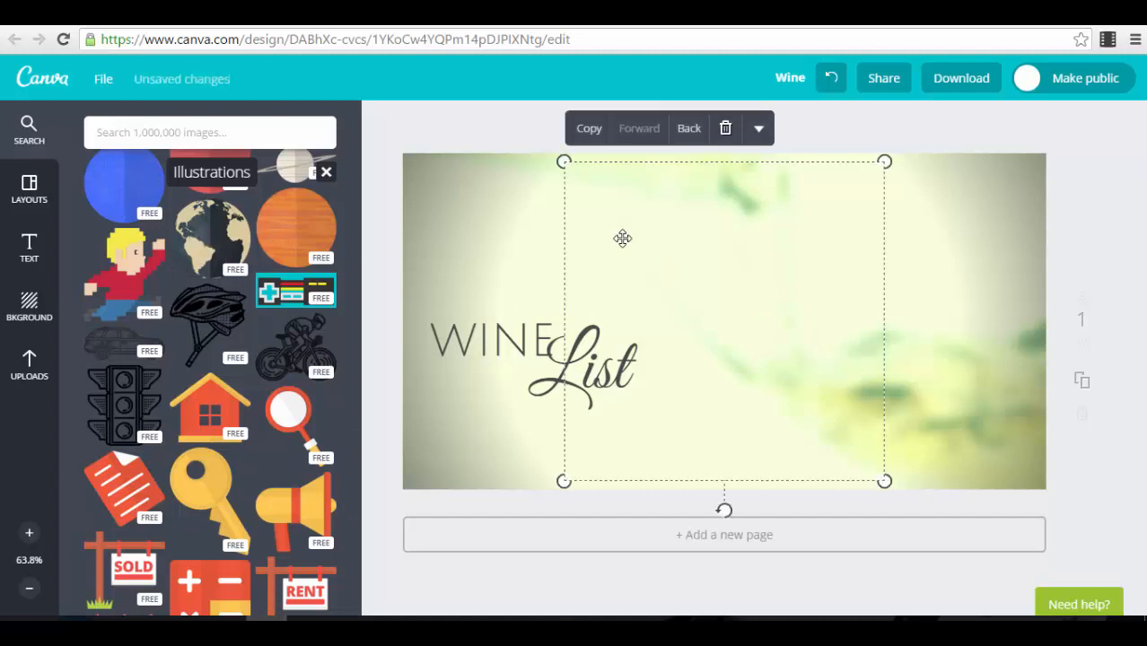
pyautogui.moveTo(958, 332); pyautogui.dragTo(869, 334)
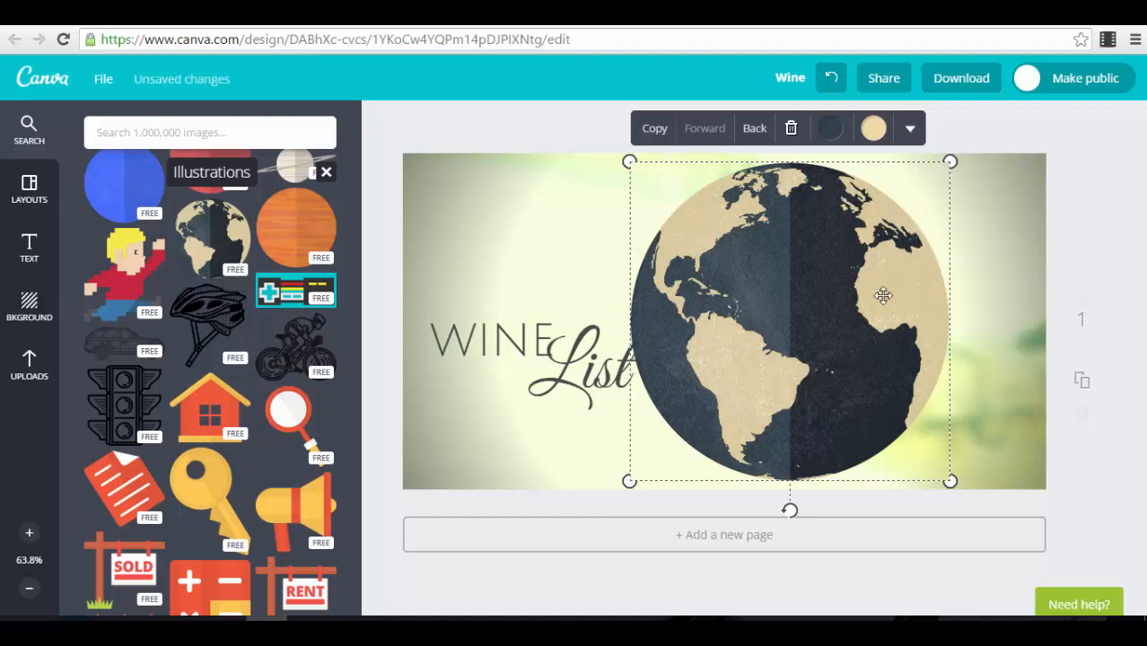
pyautogui.click(791, 129)
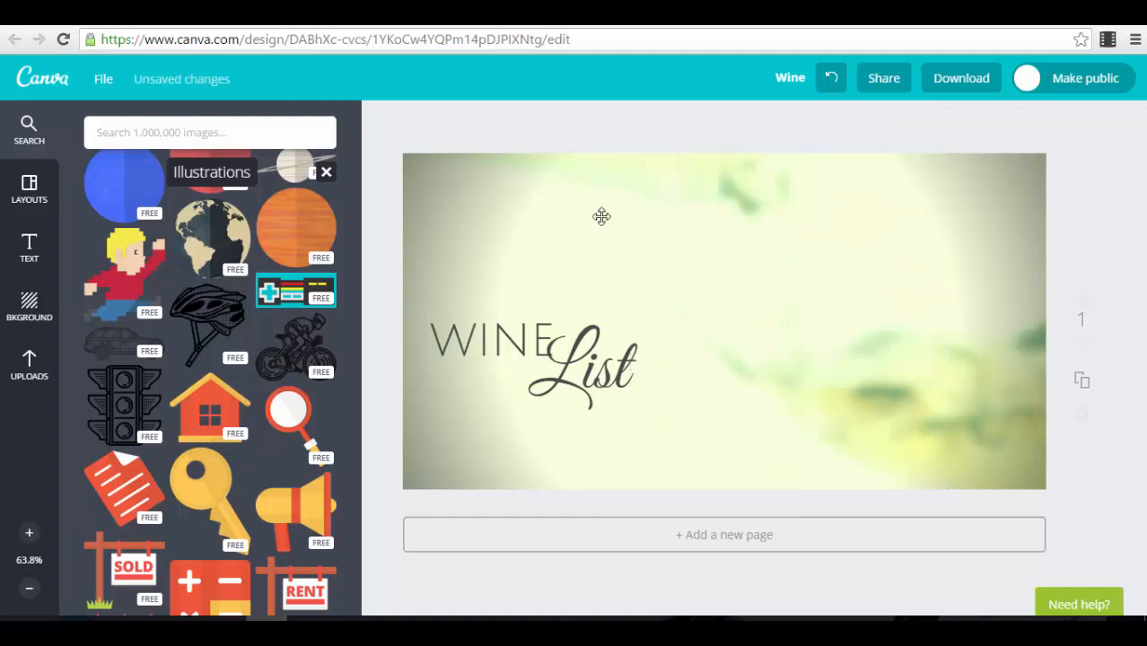
# Step: Browse further through the Illustrations collection, including its buildings, Easter eggs and animals, and return to the collection overview
pyautogui.scroll(-3, 178, 355)
pyautogui.scroll(-5, 178, 355)
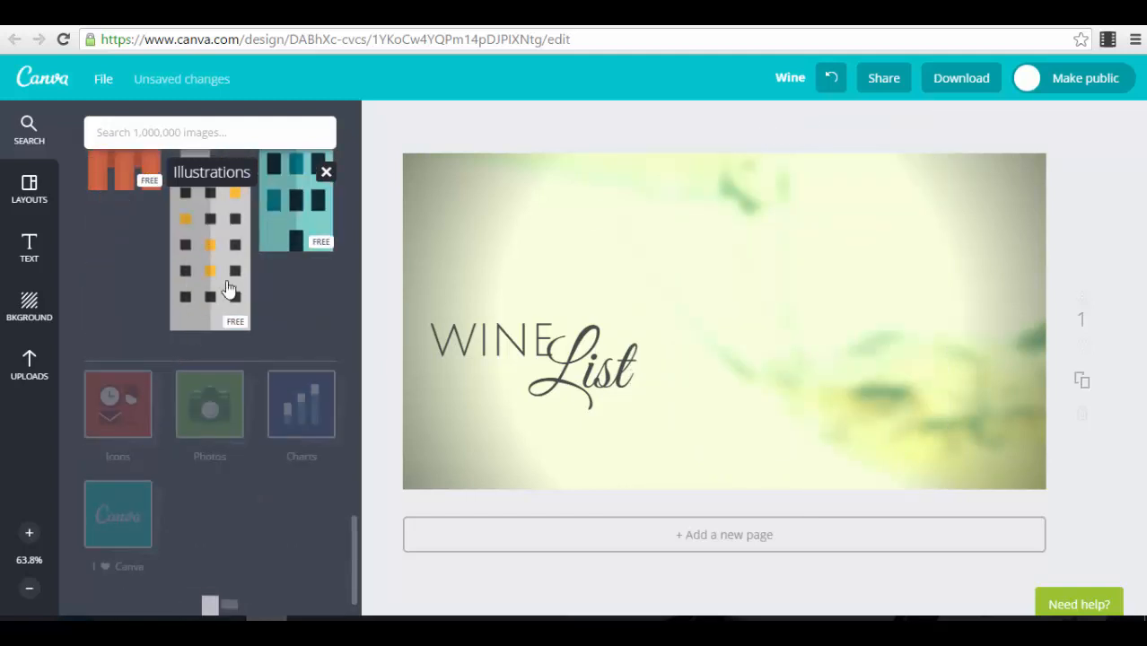
pyautogui.click(178, 135)
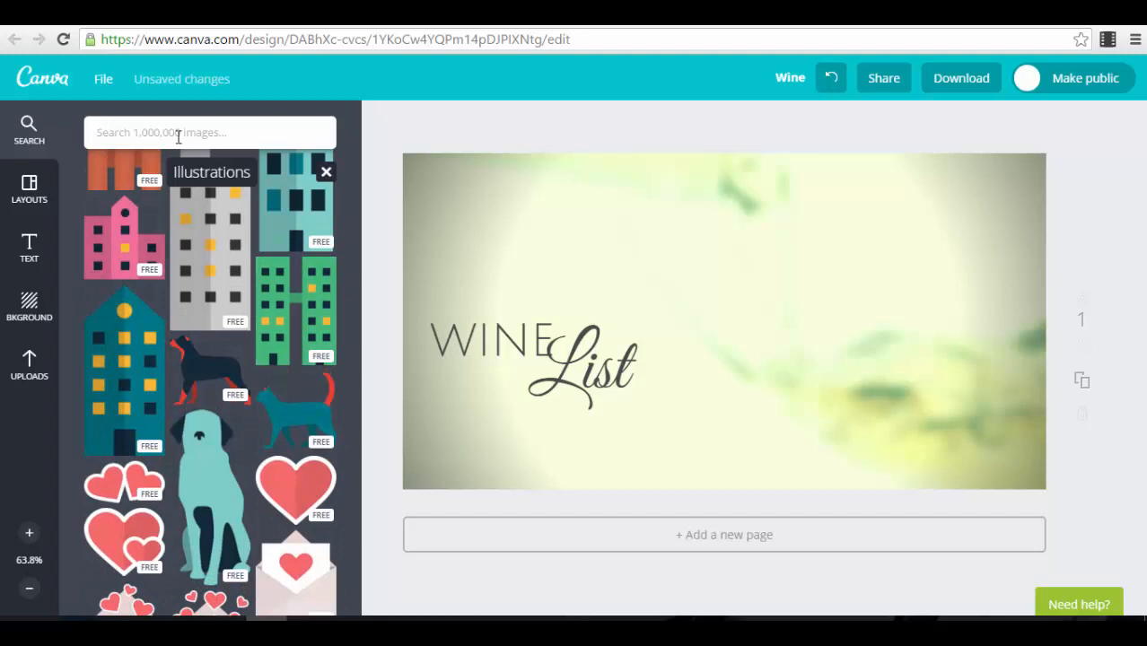
pyautogui.scroll(-10, 249, 275)
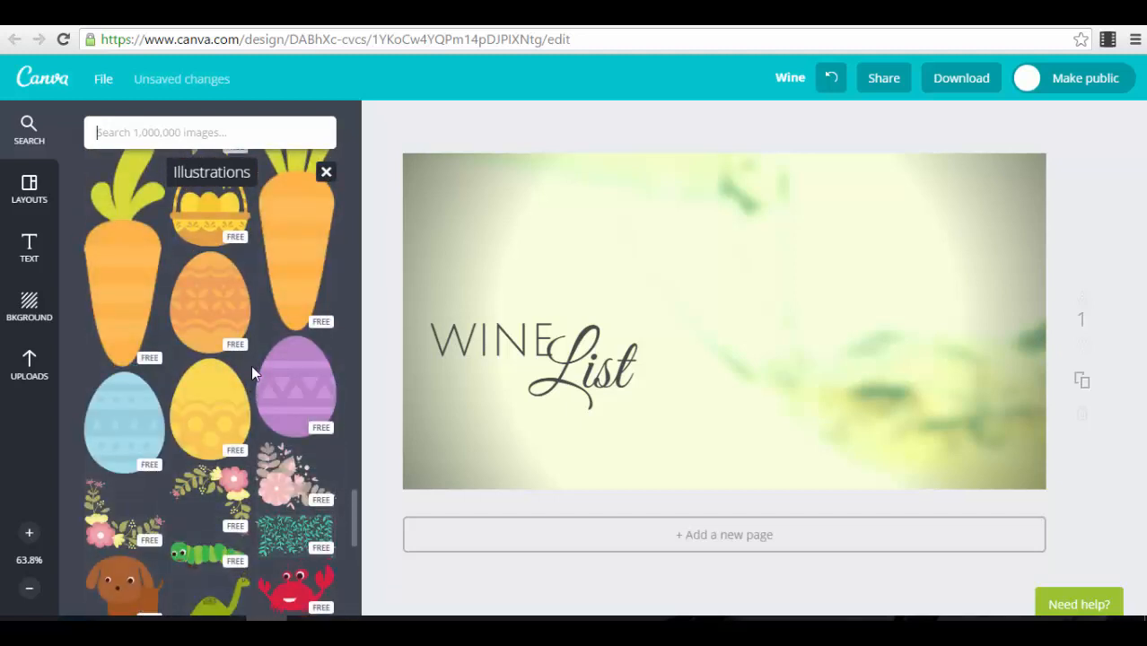
pyautogui.scroll(-8, 251, 366)
pyautogui.scroll(-6, 238, 393)
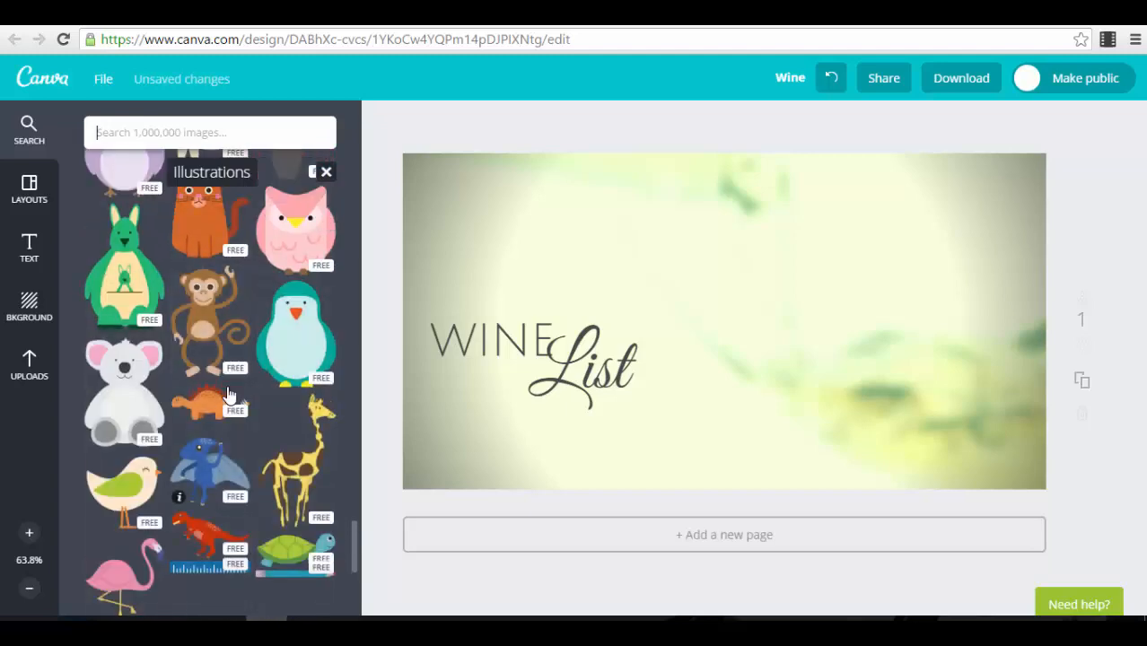
pyautogui.click(39, 128)
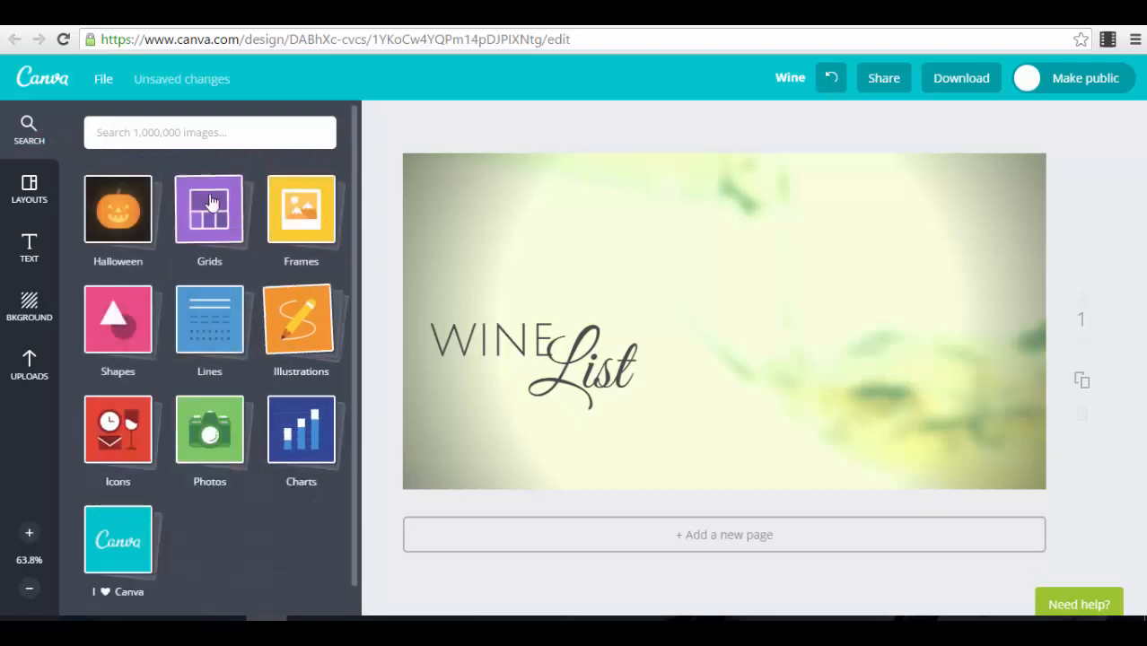
# Step: Examine the coloured squares and circles offered in the Shapes collection, and close the collection
pyautogui.click(121, 324)
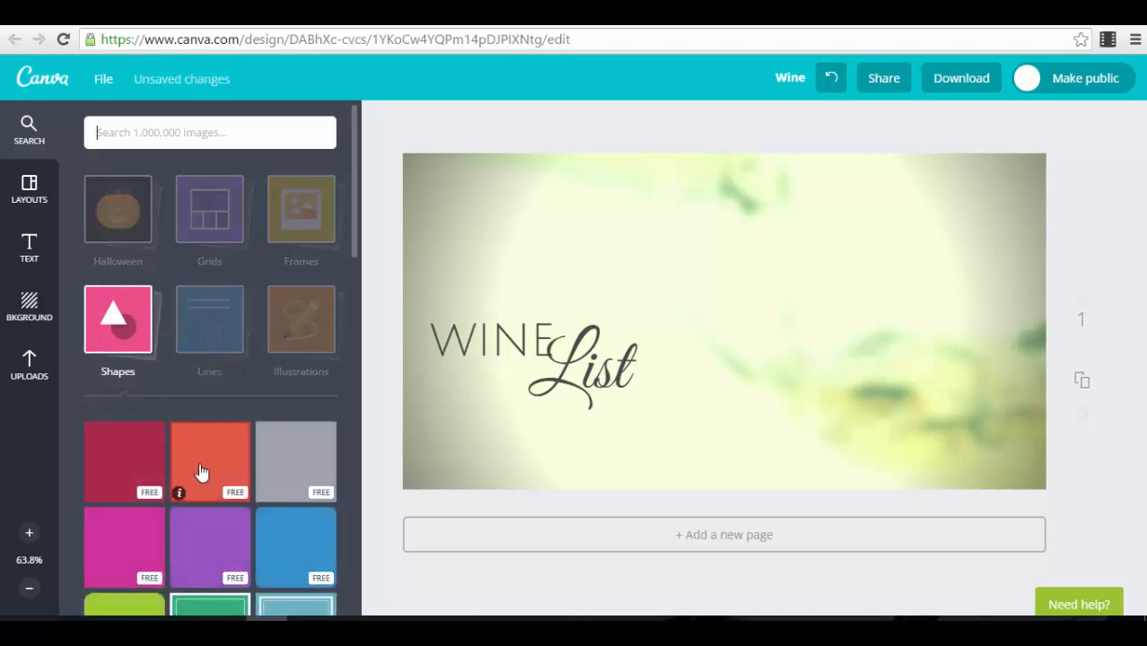
pyautogui.scroll(-1, 282, 548)
pyautogui.scroll(-2, 282, 547)
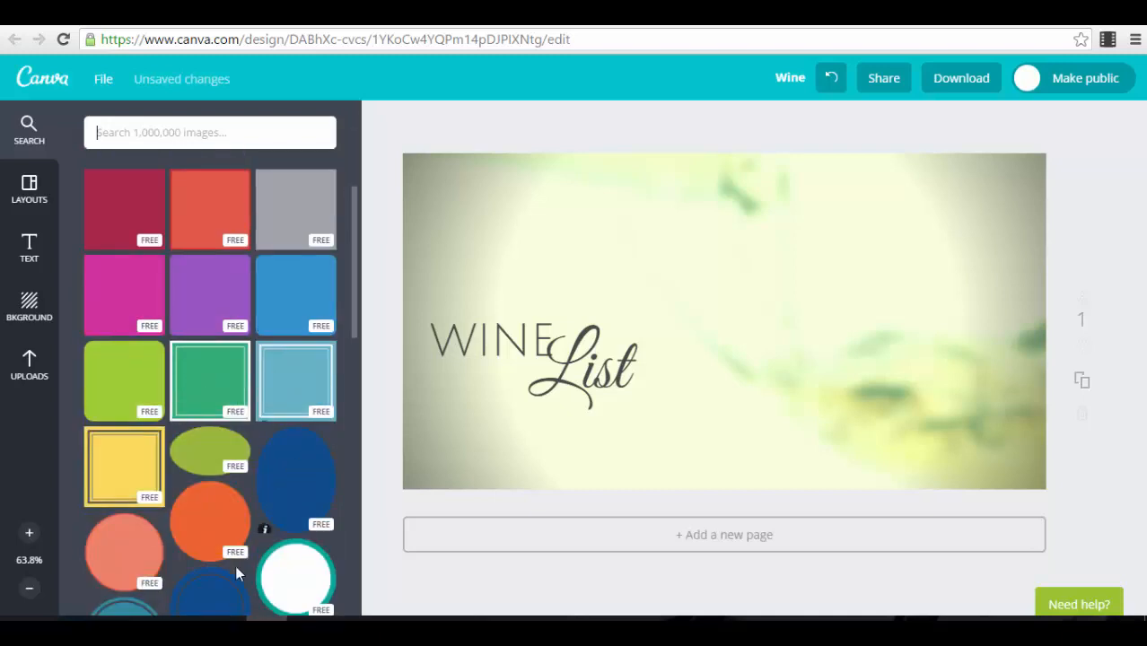
pyautogui.scroll(2, 187, 364)
pyautogui.click(217, 259)
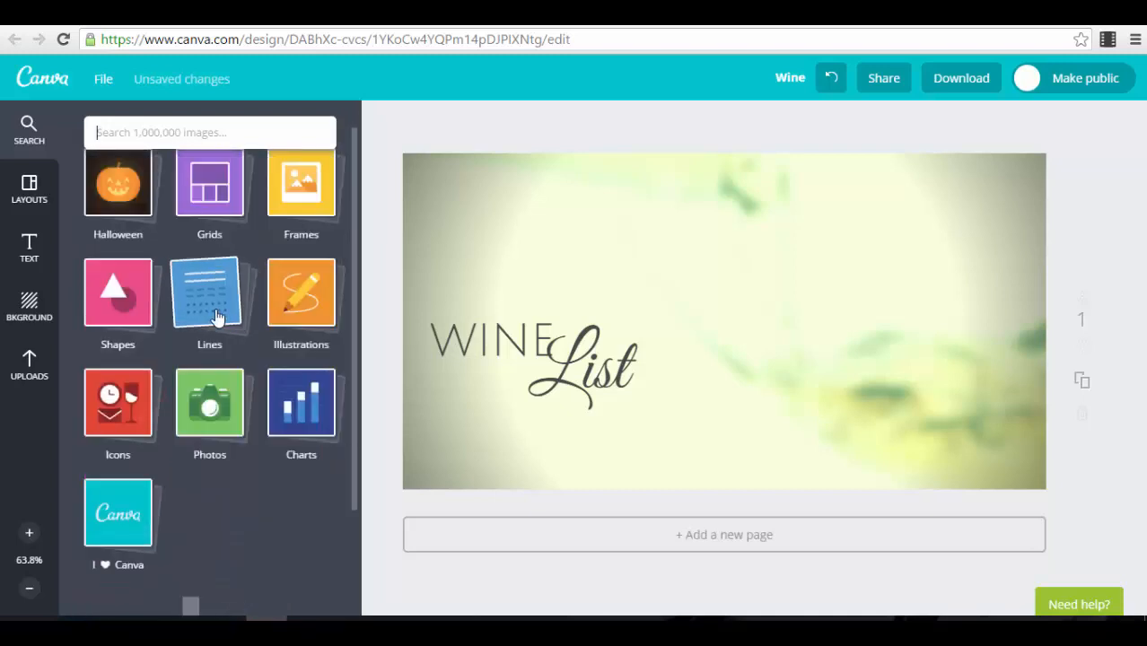
# Step: Examine the dividers, connectors, arrows and swirls offered in the Lines collection, and close the collection
pyautogui.click(220, 300)
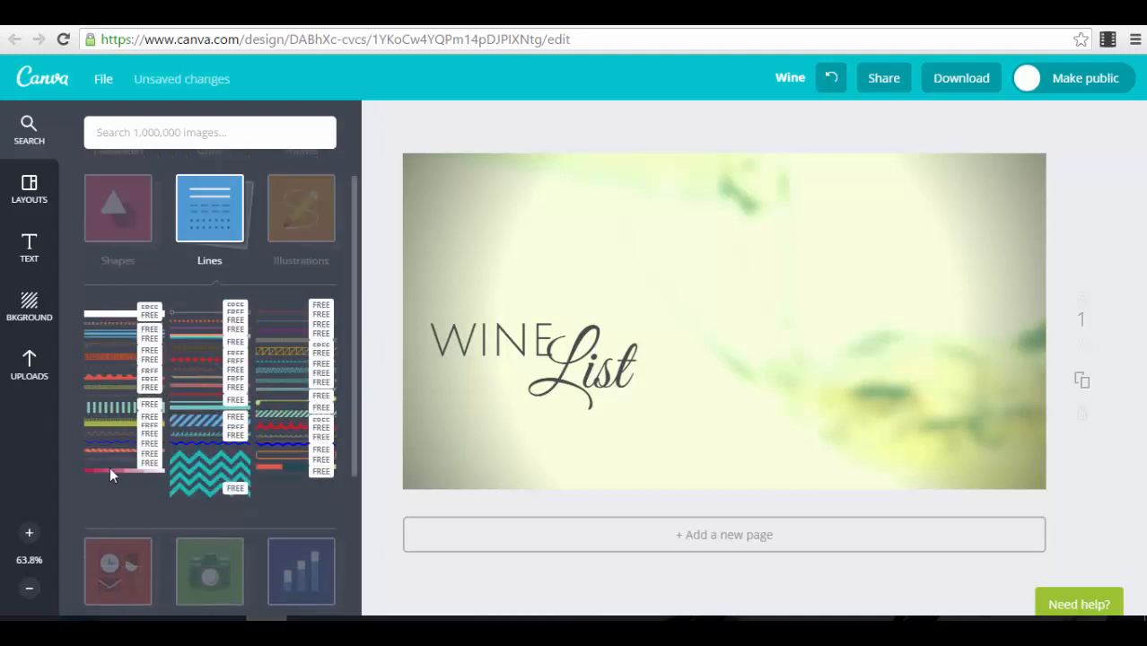
pyautogui.scroll(-2, 252, 514)
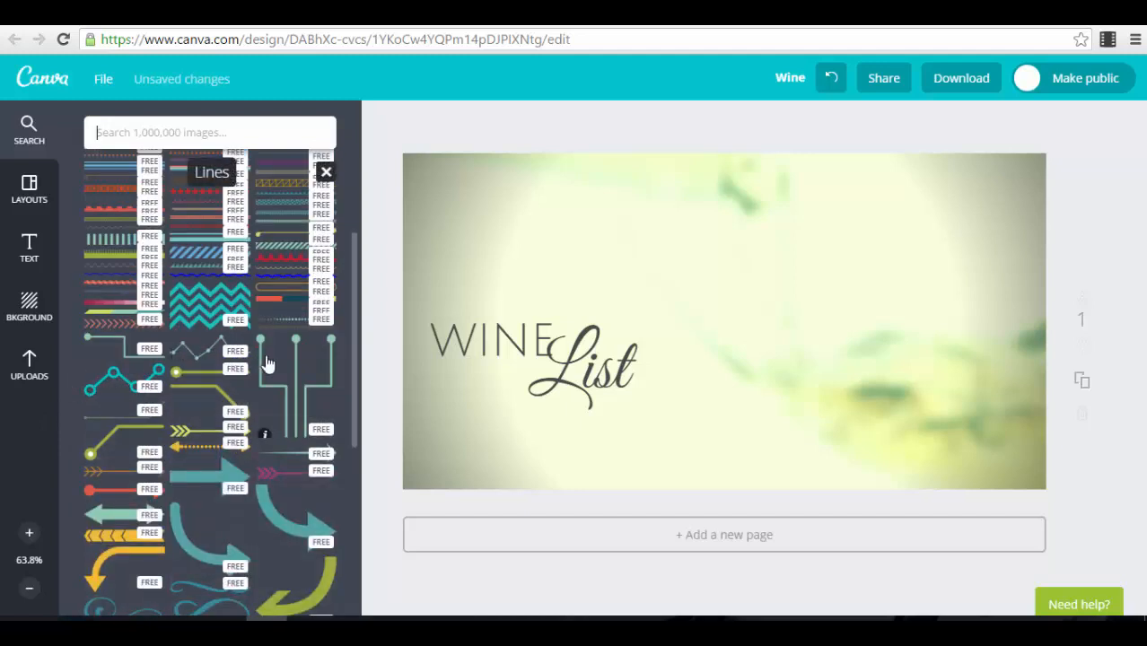
pyautogui.scroll(-1, 257, 425)
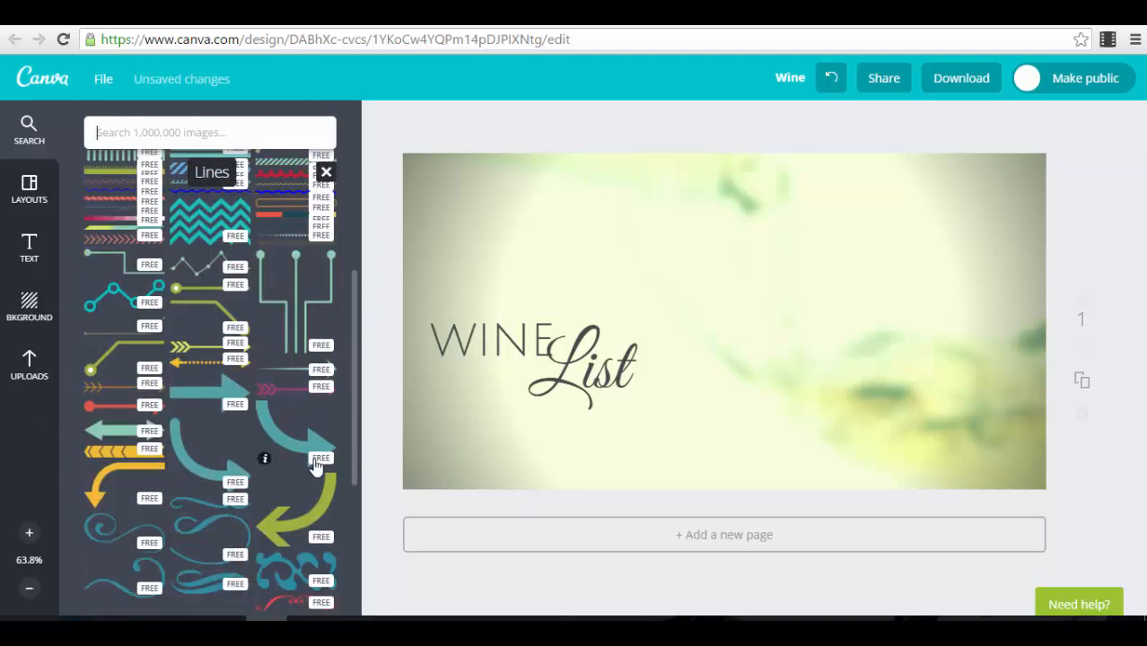
pyautogui.scroll(-2, 272, 474)
pyautogui.scroll(7, 202, 395)
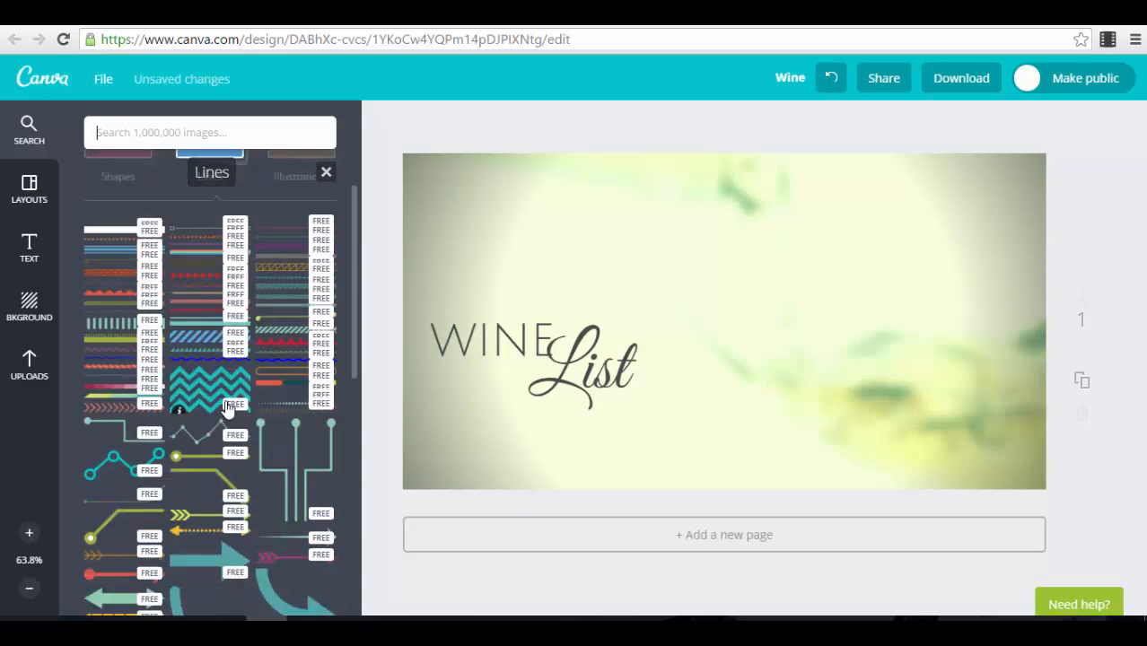
pyautogui.click(235, 349)
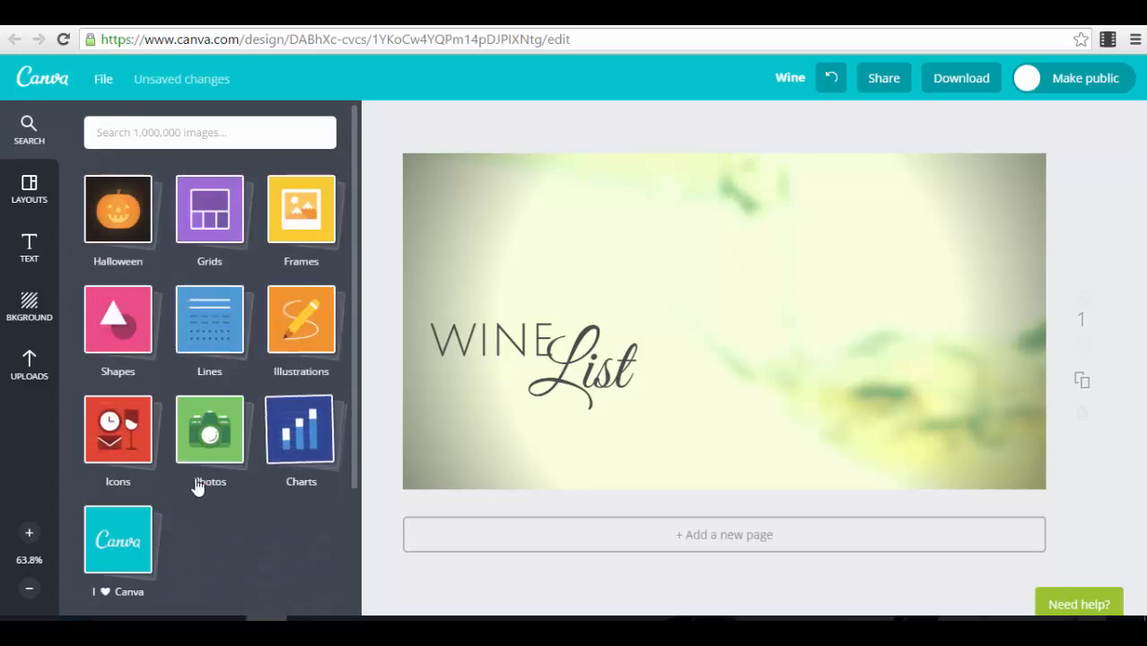
# Step: Examine the outline icons offered in the Icons collection, and go back to the collection overview
pyautogui.click(115, 432)
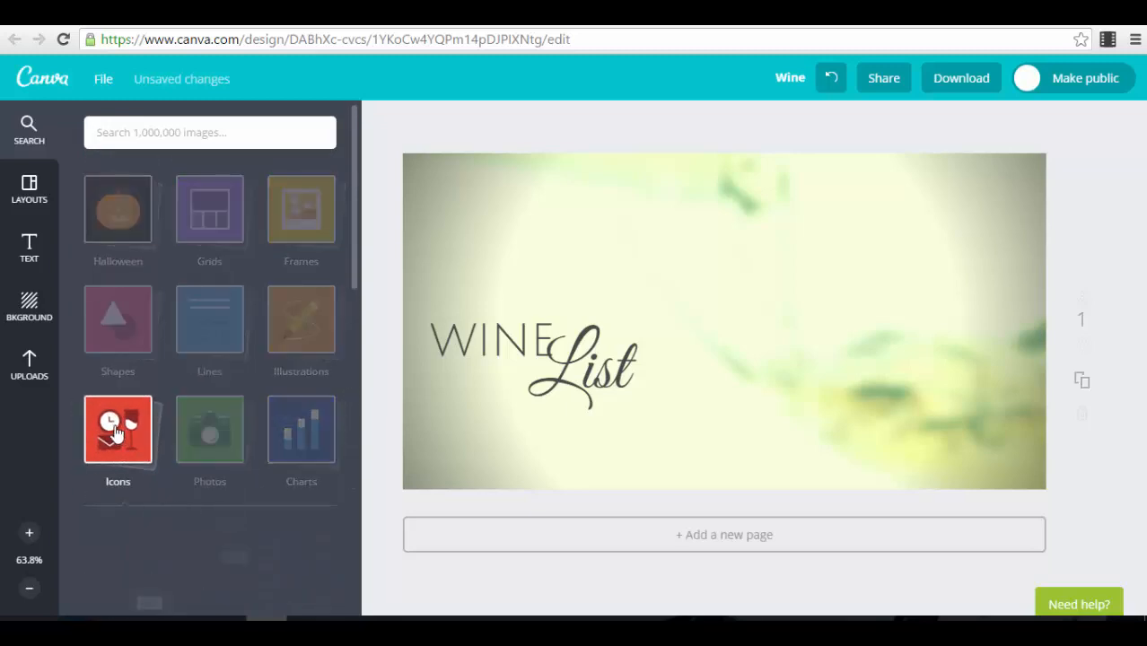
pyautogui.scroll(-7, 224, 539)
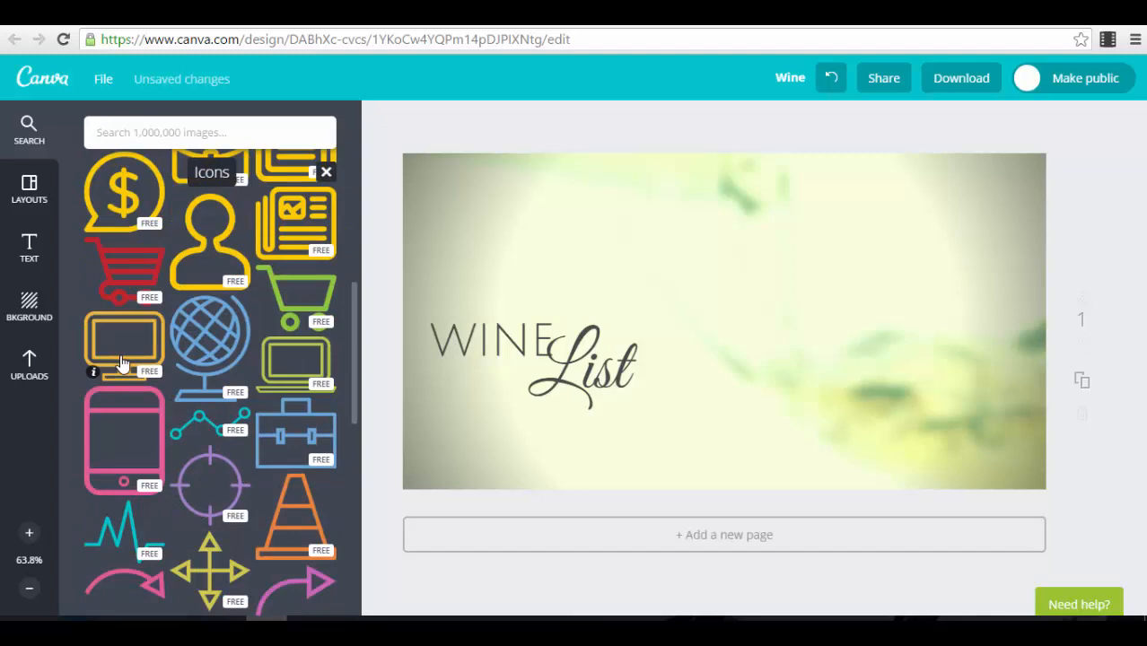
pyautogui.scroll(-3, 204, 339)
pyautogui.scroll(10, 204, 339)
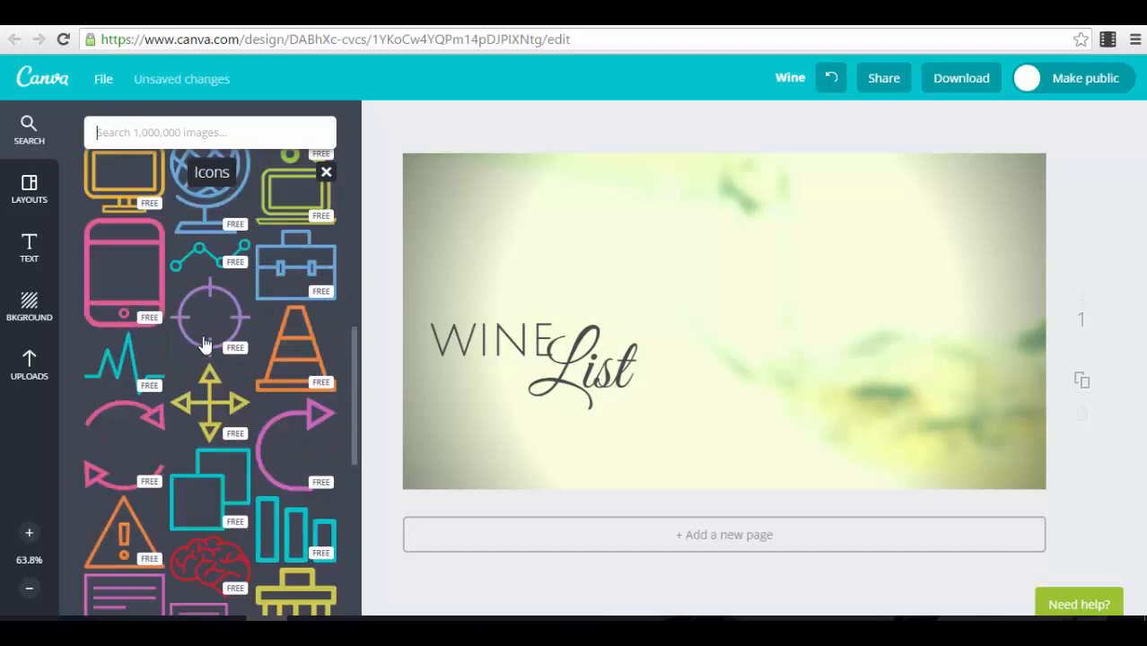
pyautogui.scroll(3, 211, 355)
pyautogui.click(220, 435)
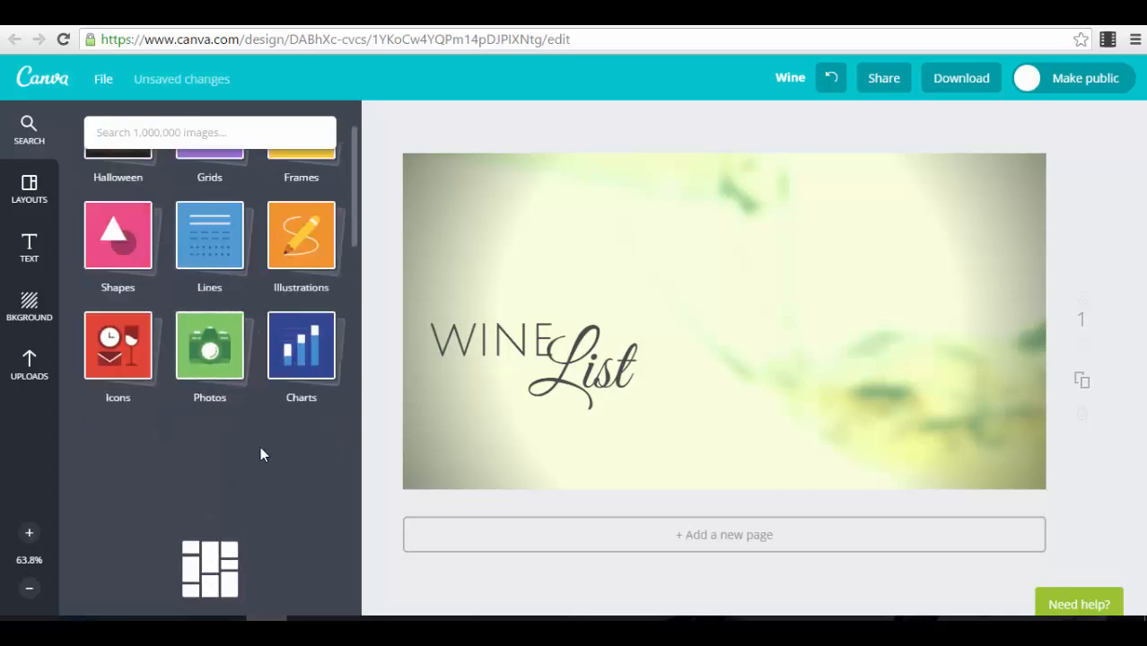
# Step: Add the orange 50% ring chart from the Charts collection to the banner, right of the "WINE List" text
pyautogui.scroll(-1, 261, 456)
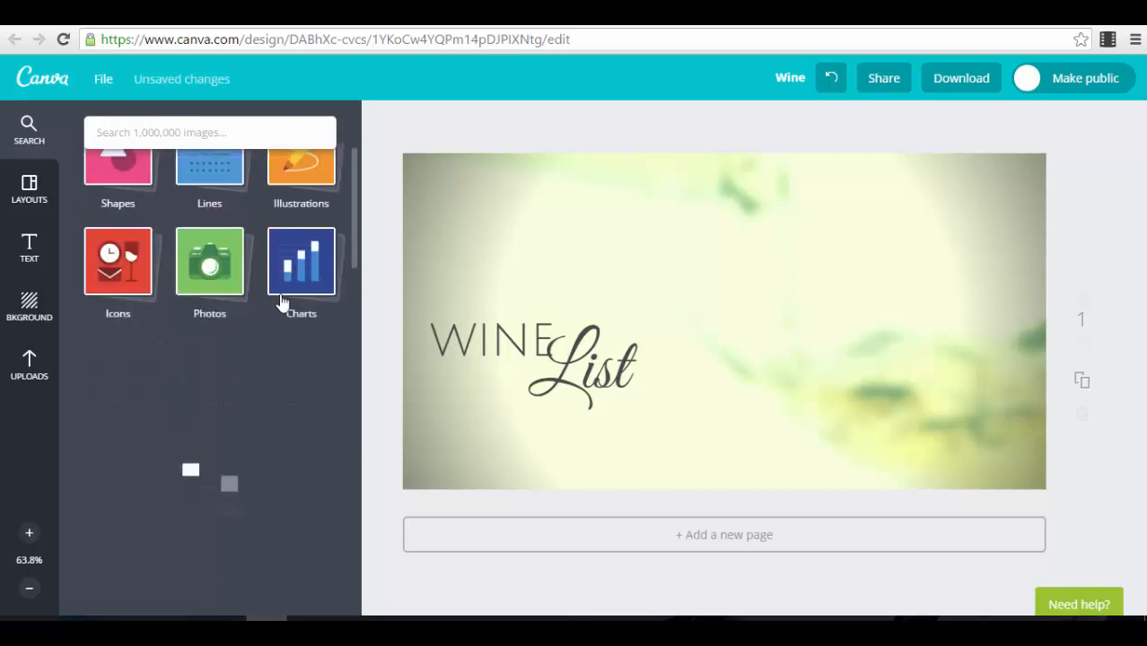
pyautogui.click(302, 269)
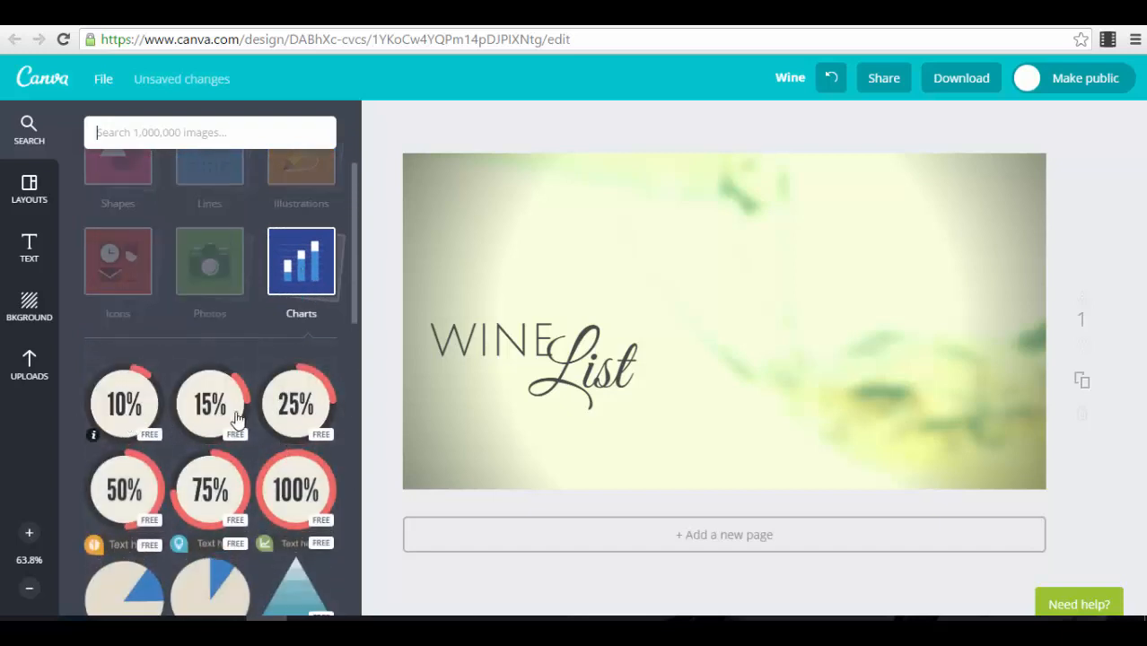
pyautogui.scroll(-3, 296, 449)
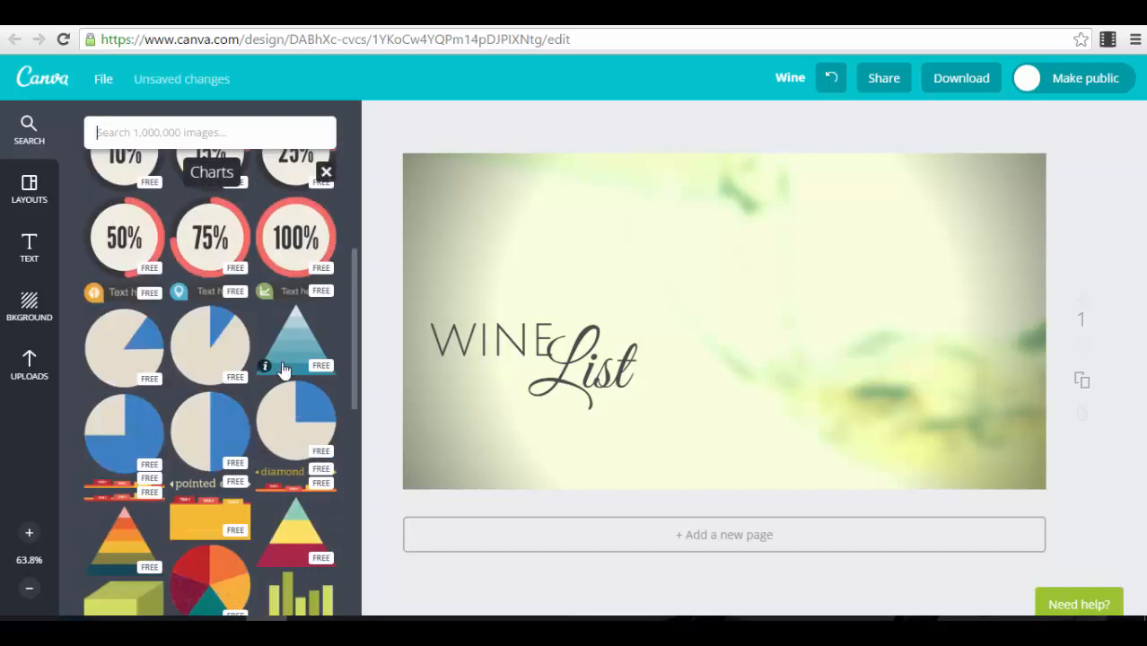
pyautogui.scroll(-3, 265, 411)
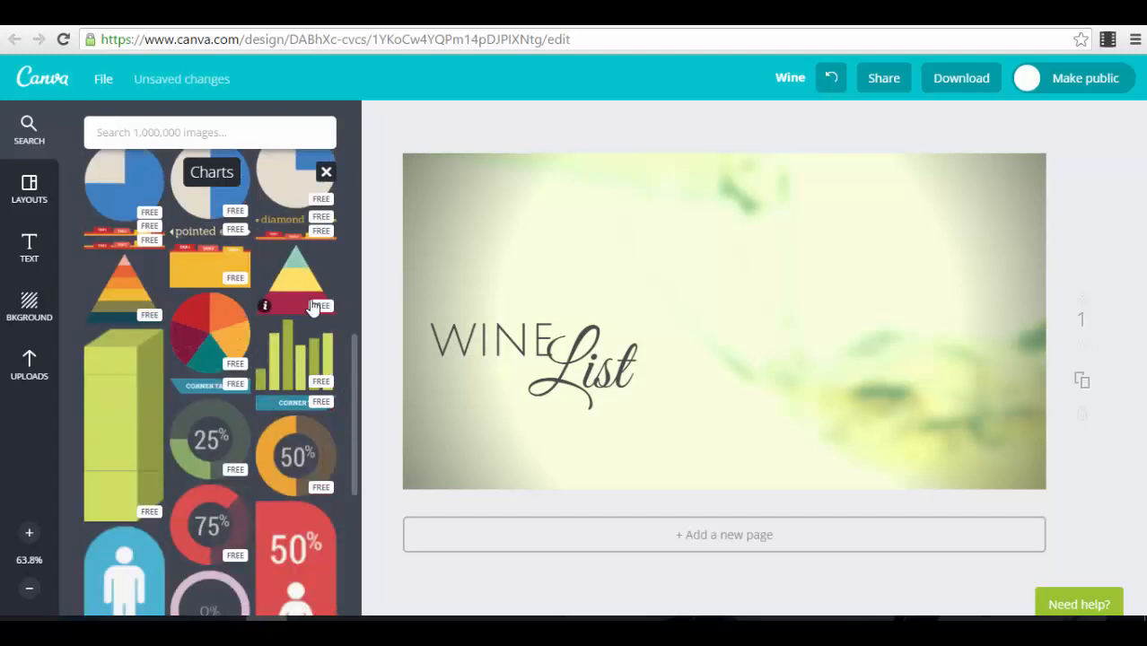
pyautogui.scroll(-2, 281, 342)
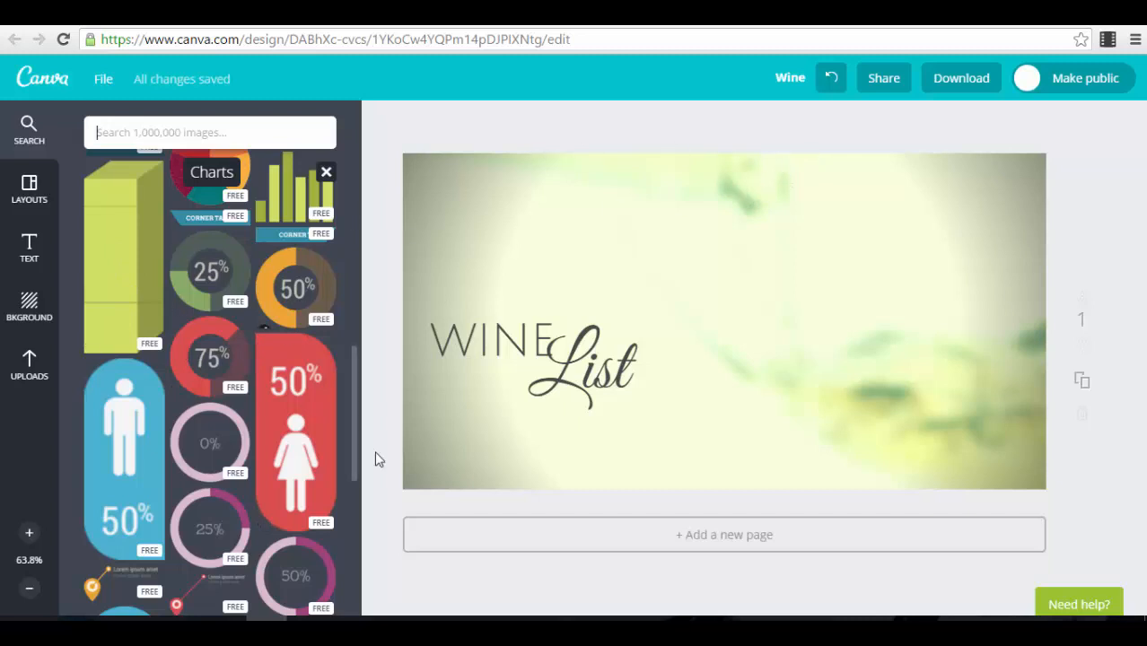
pyautogui.moveTo(284, 289); pyautogui.dragTo(824, 327)
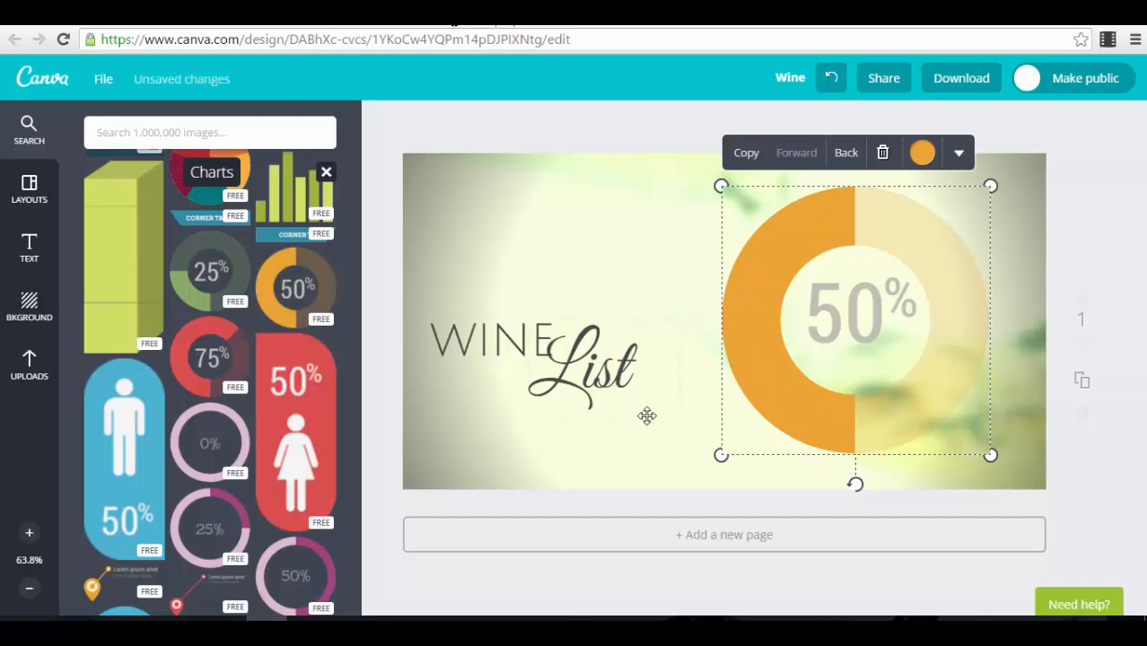
pyautogui.click(1067, 265)
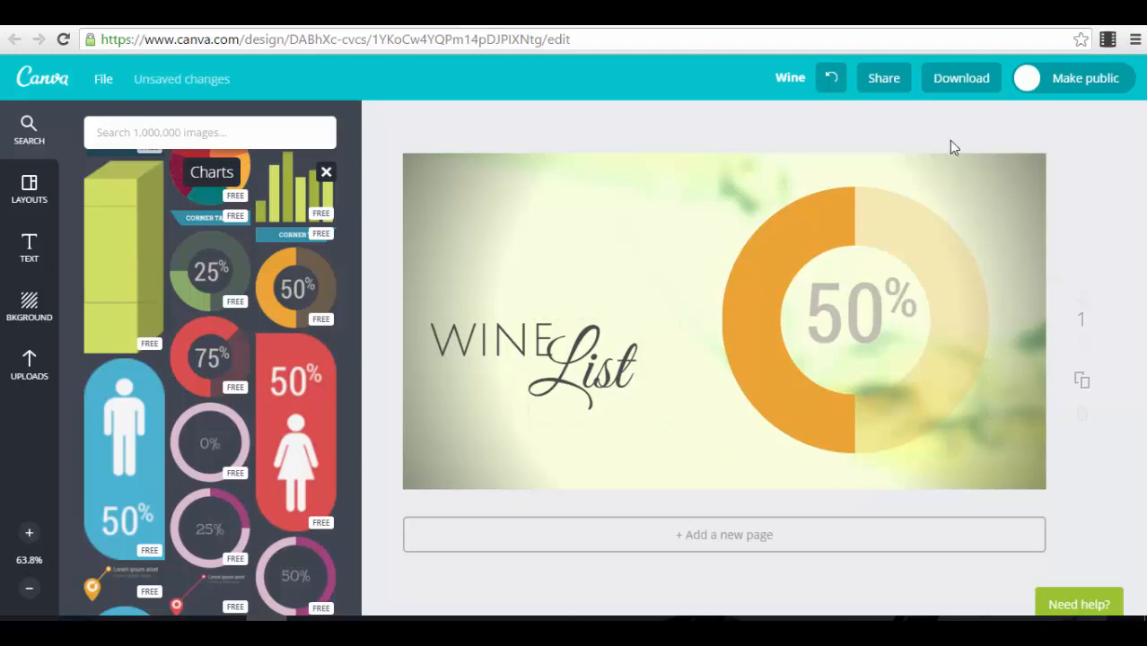
# Step: Open the design title for editing, and close it without entering a new one
pyautogui.click(791, 79)
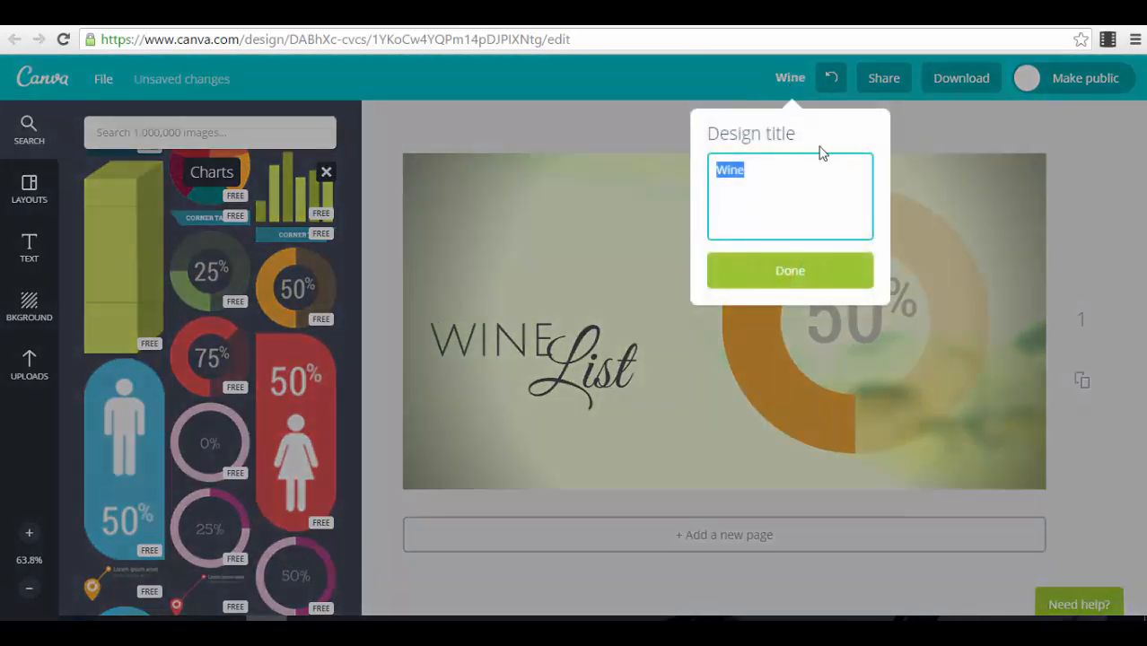
pyautogui.click(1077, 171)
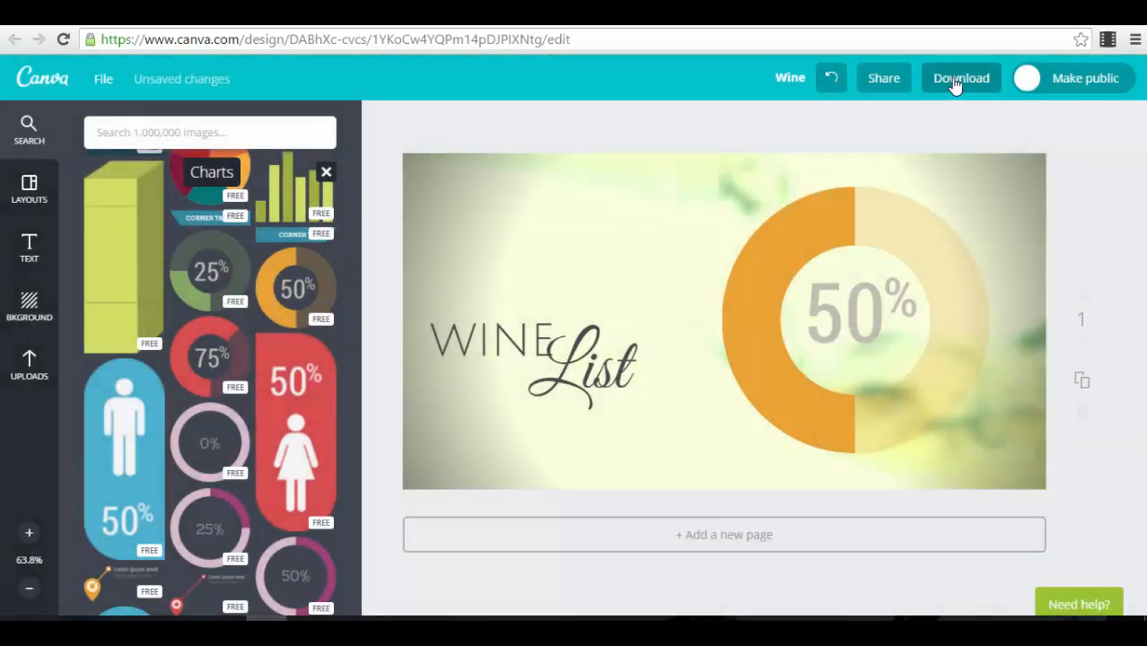